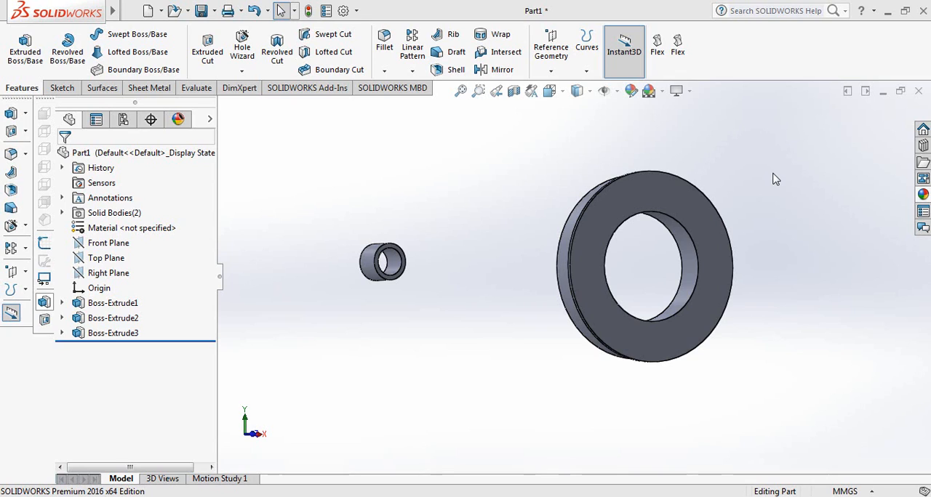
Create a new part and start a sketch on the Front Plane.
{"action": "left_click", "coordinate": [147, 10]}
{"action": "left_click", "coordinate": [538, 408]}
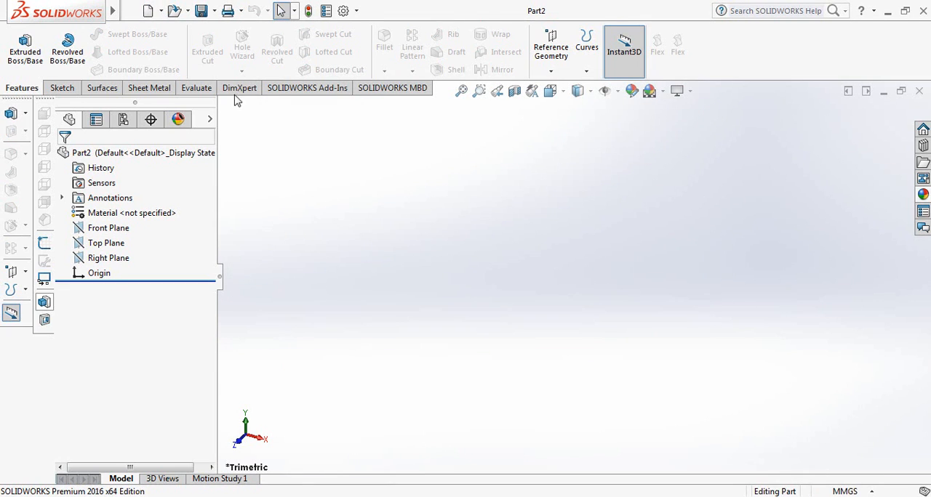
{"action": "left_click", "coordinate": [61, 90]}
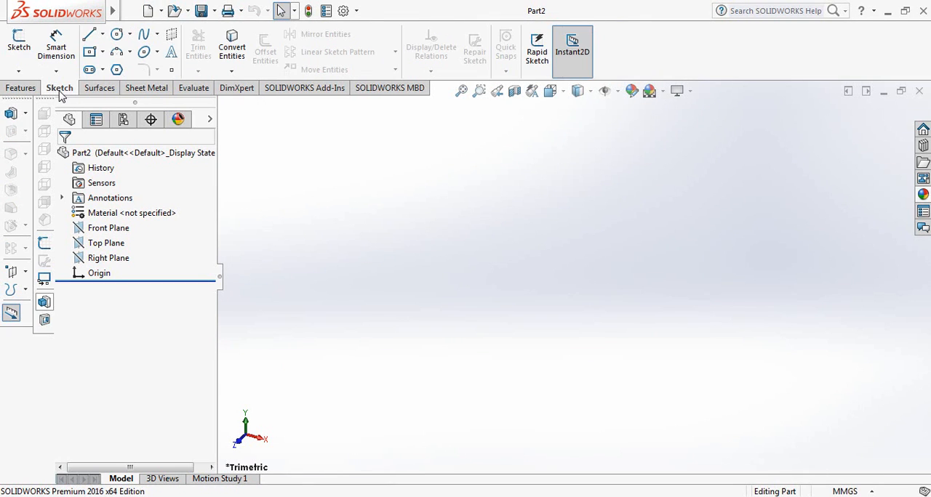
{"action": "left_click", "coordinate": [19, 45]}
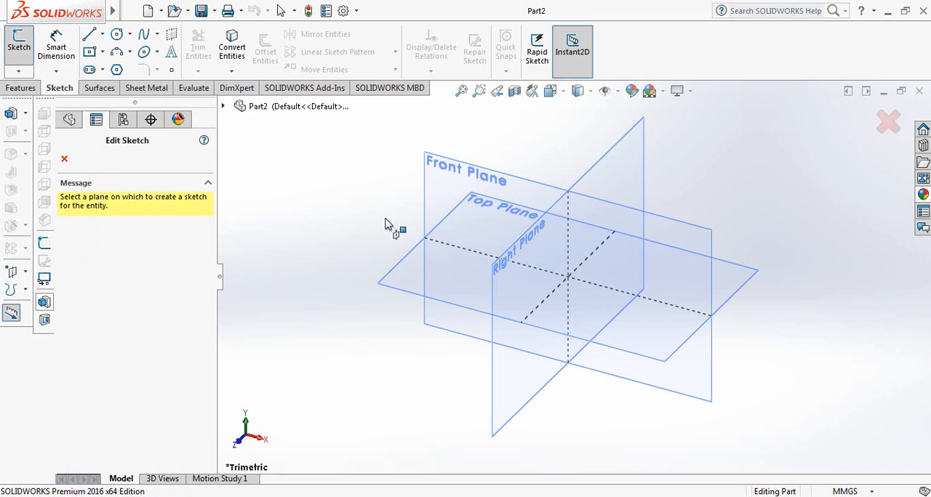
{"action": "left_click", "coordinate": [448, 176]}
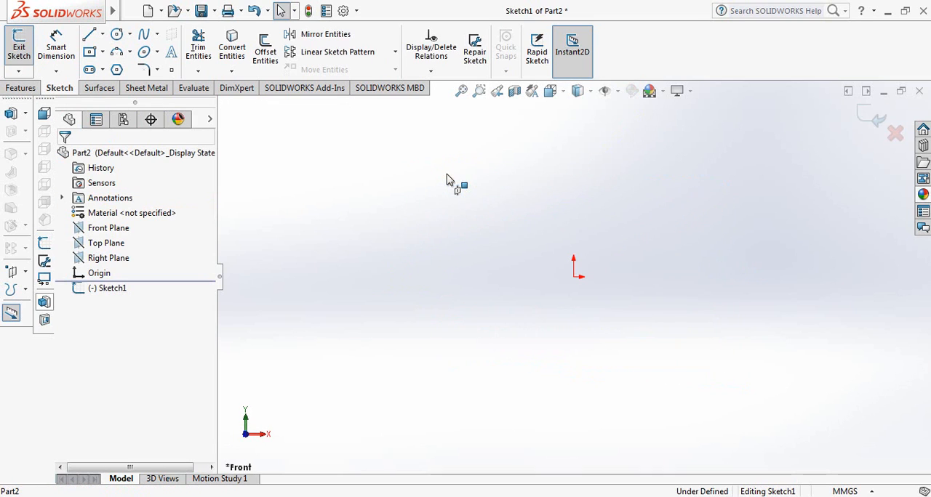
Sketch two concentric circles centred on the origin, about 62 mm and 121 mm in diameter.
{"action": "left_click", "coordinate": [116, 35]}
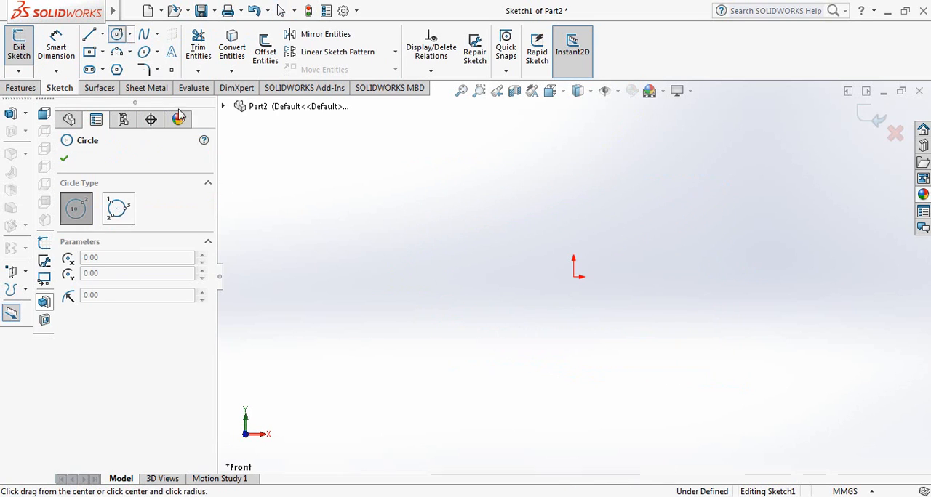
{"action": "left_click_drag", "start_coordinate": [574, 277], "coordinate": [525, 297]}
{"action": "left_click_drag", "start_coordinate": [574, 277], "coordinate": [494, 332]}
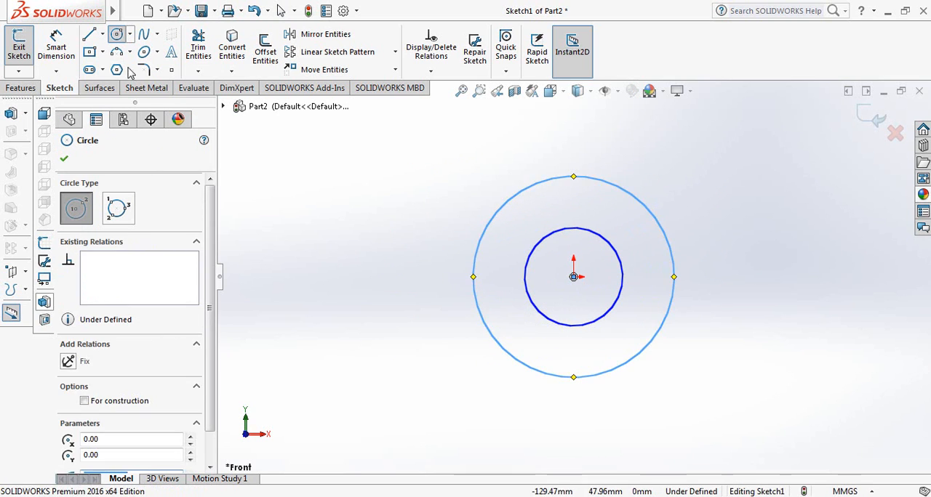
{"action": "left_click", "coordinate": [65, 160]}
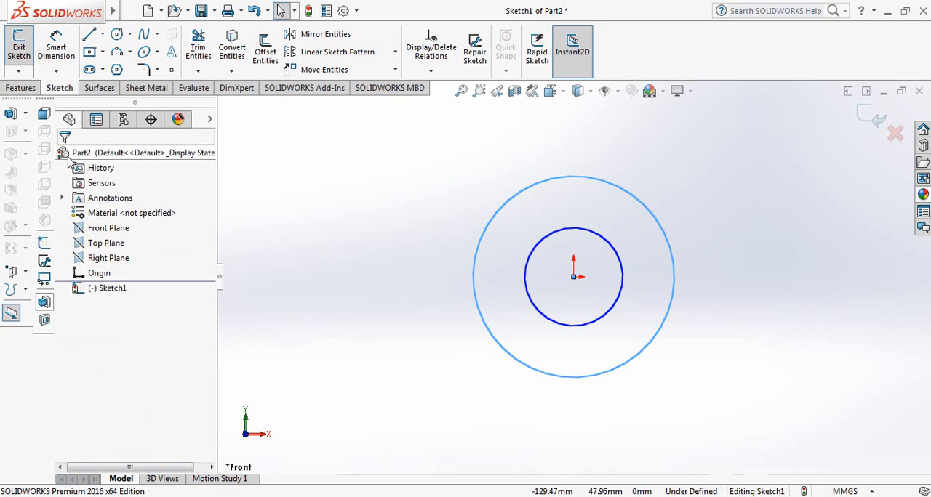
Dimension the outer circle's diameter to 127 mm.
{"action": "left_click", "coordinate": [59, 51]}
{"action": "left_click", "coordinate": [485, 229]}
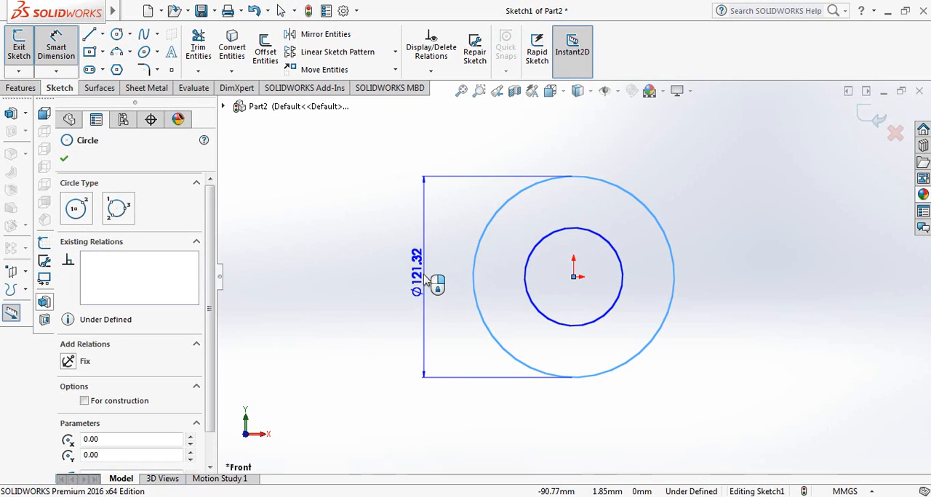
{"action": "left_click", "coordinate": [428, 283]}
{"action": "type", "text": "1"}
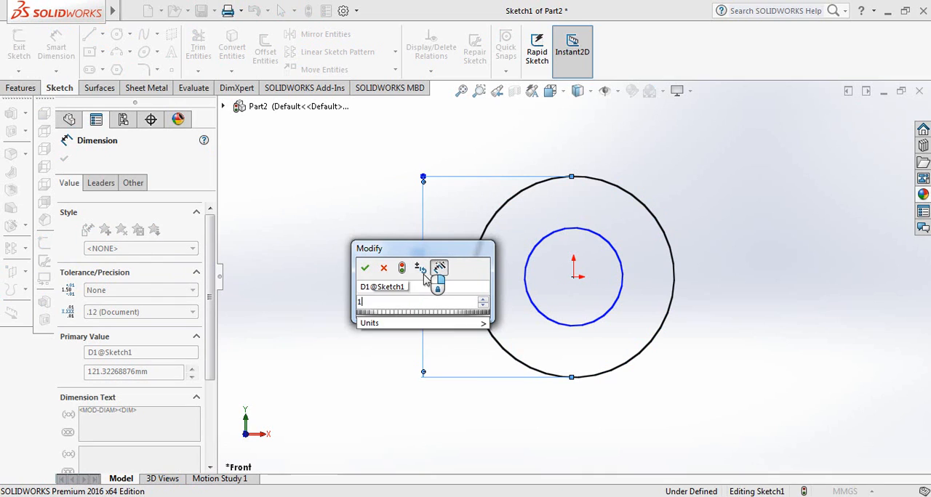
{"action": "type", "text": "27"}
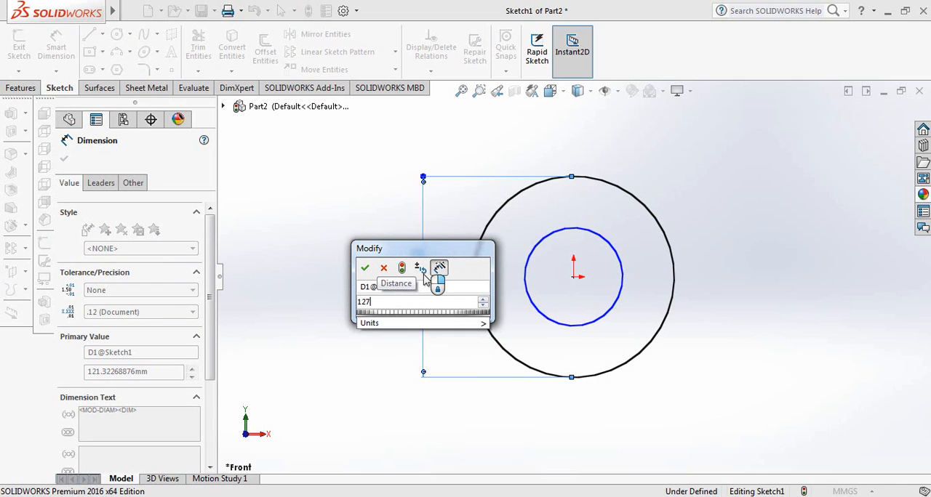
{"action": "key", "text": "Return"}
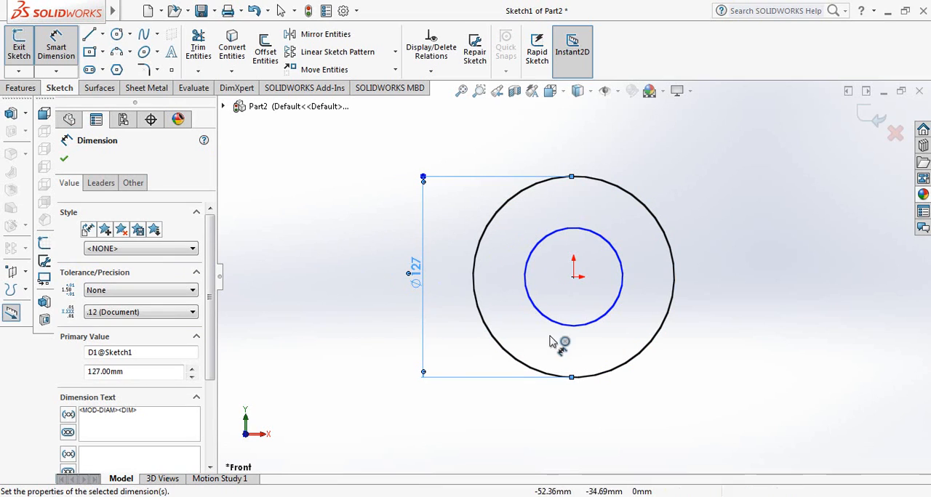
Dimension the inner circle's diameter to 76.2 mm.
{"action": "left_click", "coordinate": [535, 298]}
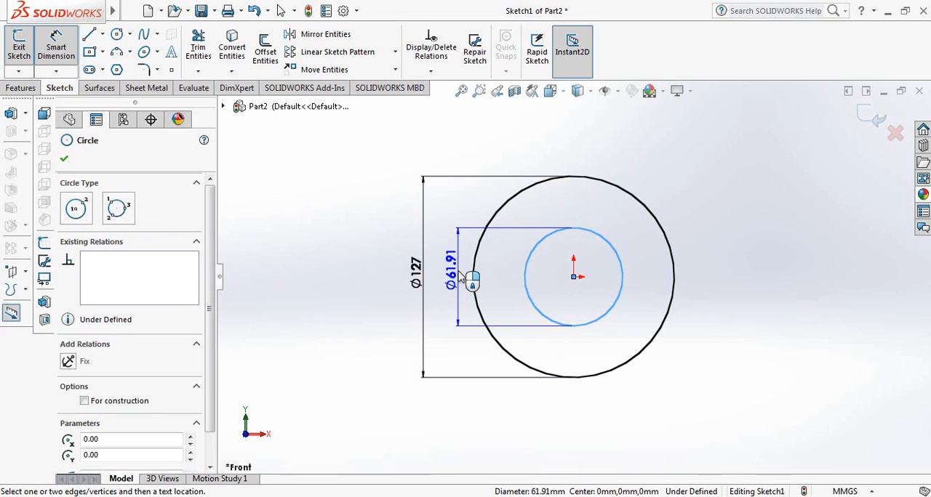
{"action": "left_click", "coordinate": [458, 273]}
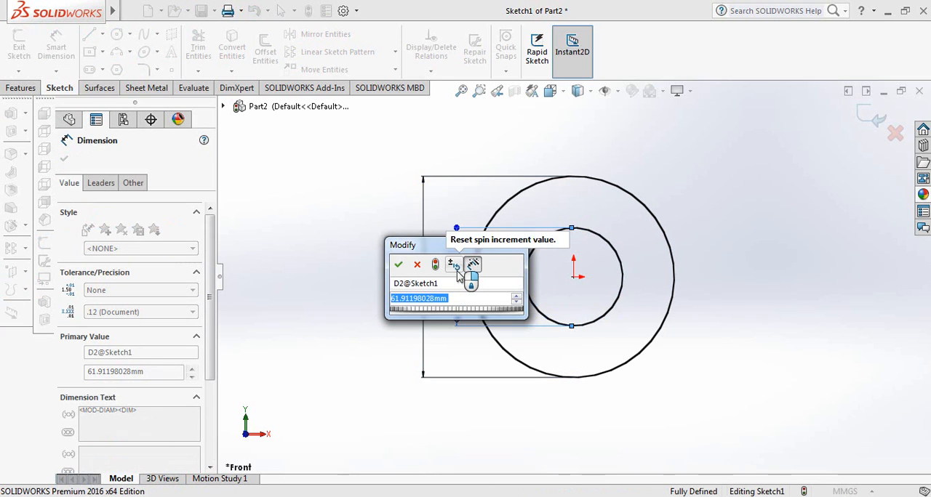
{"action": "type", "text": "76.2"}
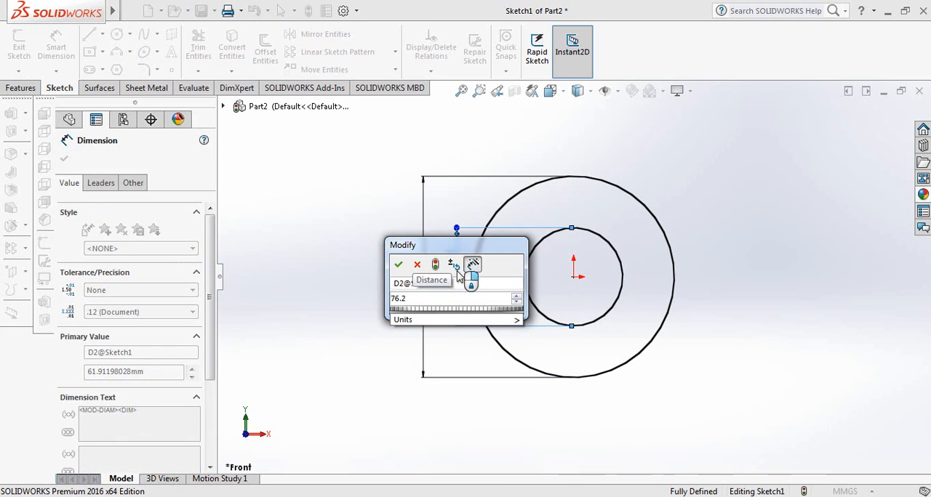
{"action": "key", "text": "Return"}
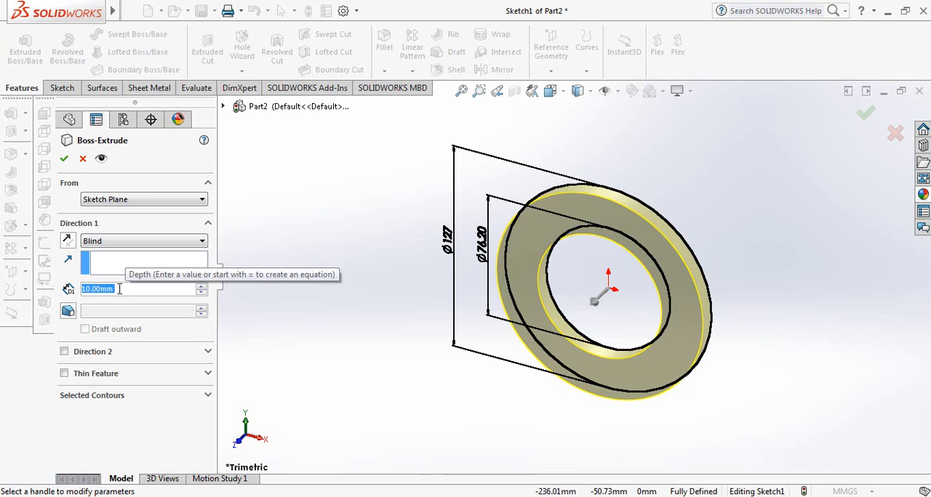
Extrude the ring profile as a blind boss 19.05 mm deep.
{"action": "type", "text": "19.05"}
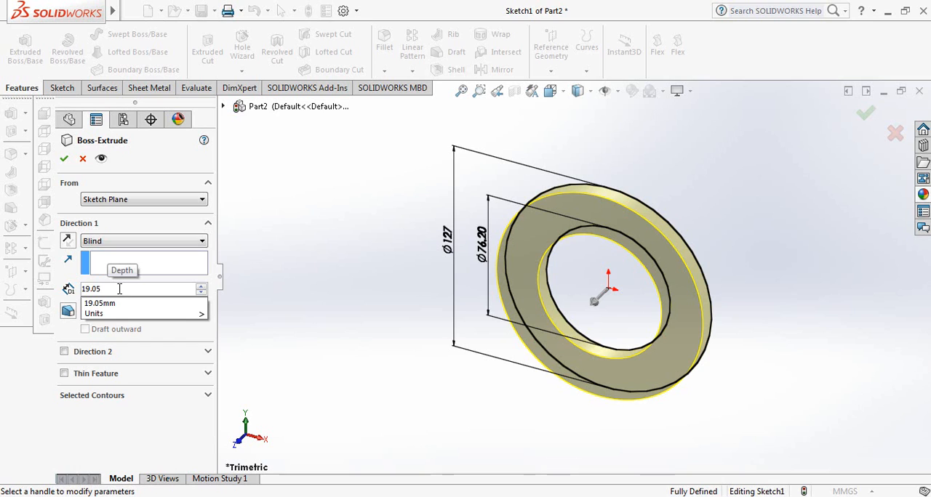
{"action": "key", "text": "Return"}
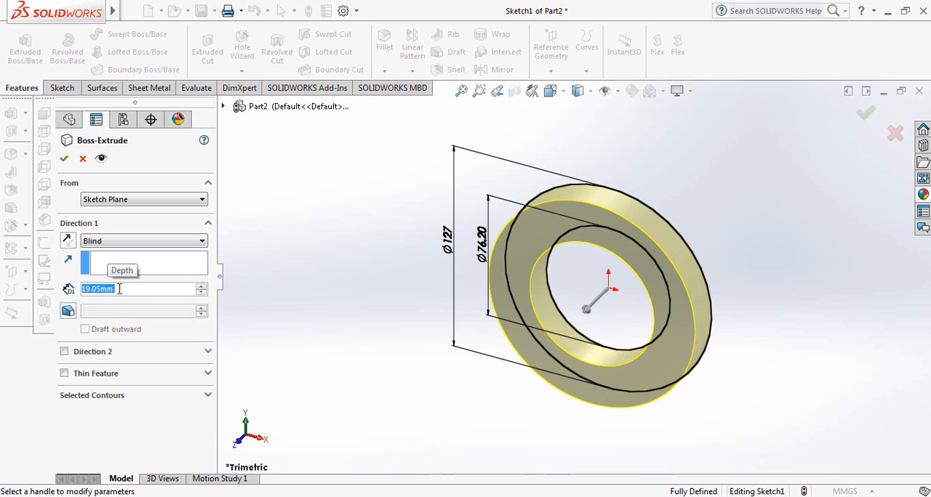
{"action": "left_click", "coordinate": [64, 159]}
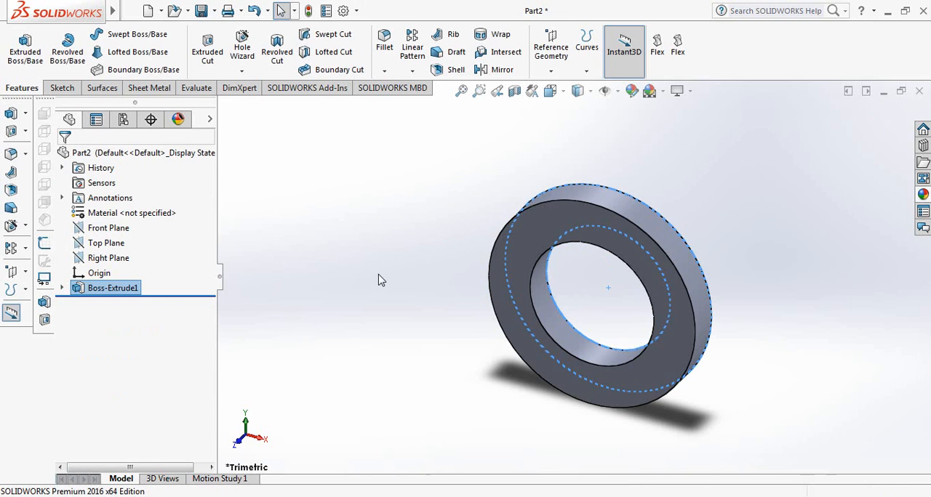
{"action": "left_click", "coordinate": [378, 281]}
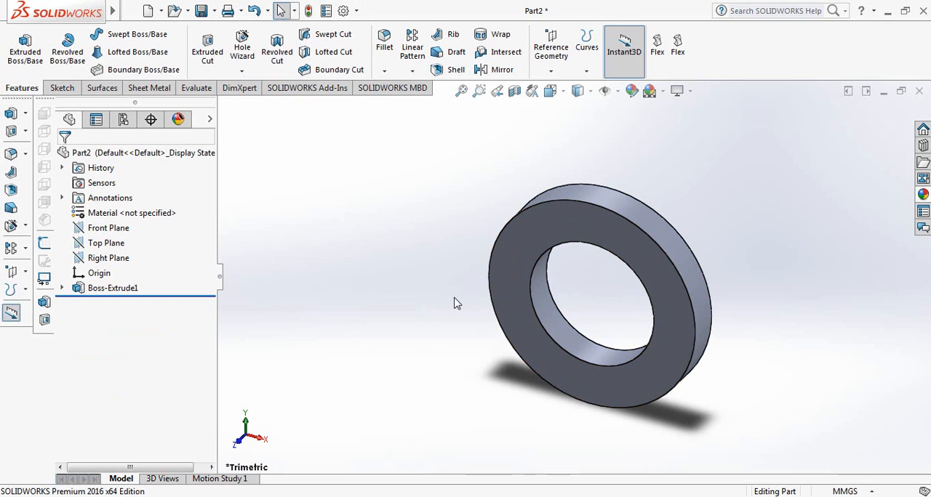
Start a new sketch on the ring's front face, viewed straight on.
{"action": "key", "text": "space"}
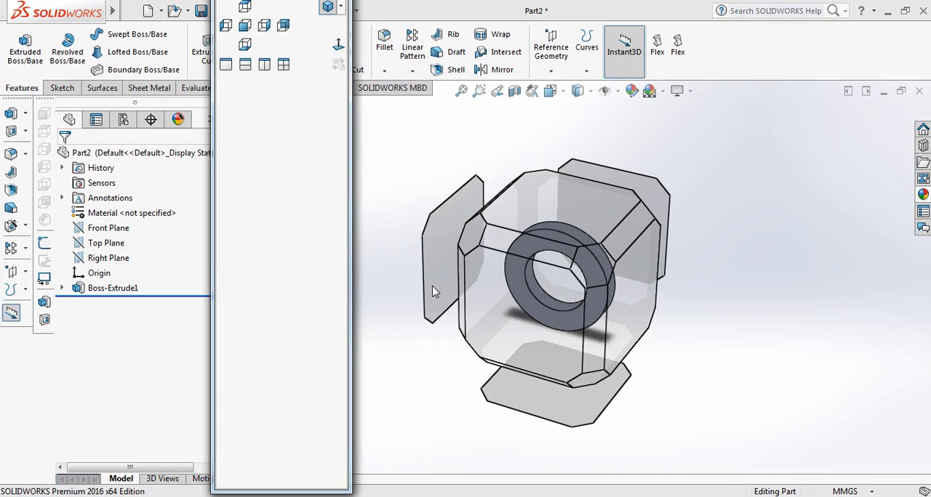
{"action": "left_click", "coordinate": [338, 45]}
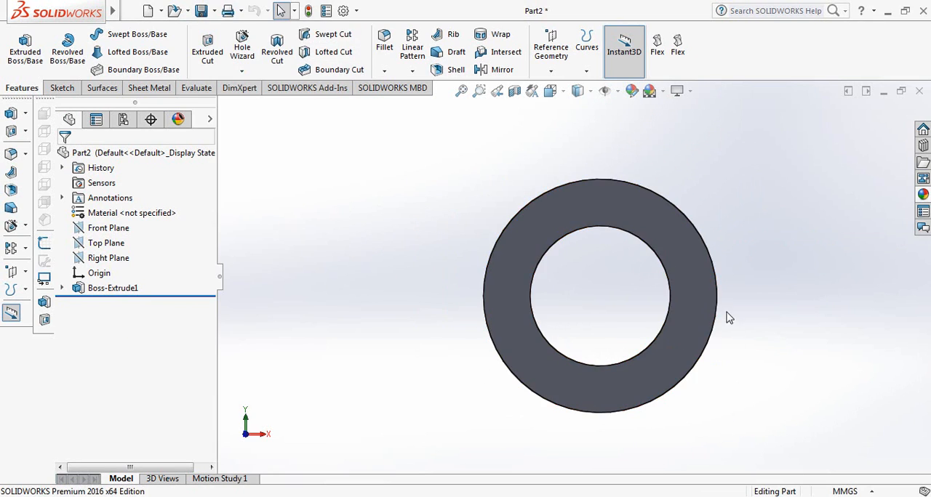
{"action": "left_click", "coordinate": [677, 260]}
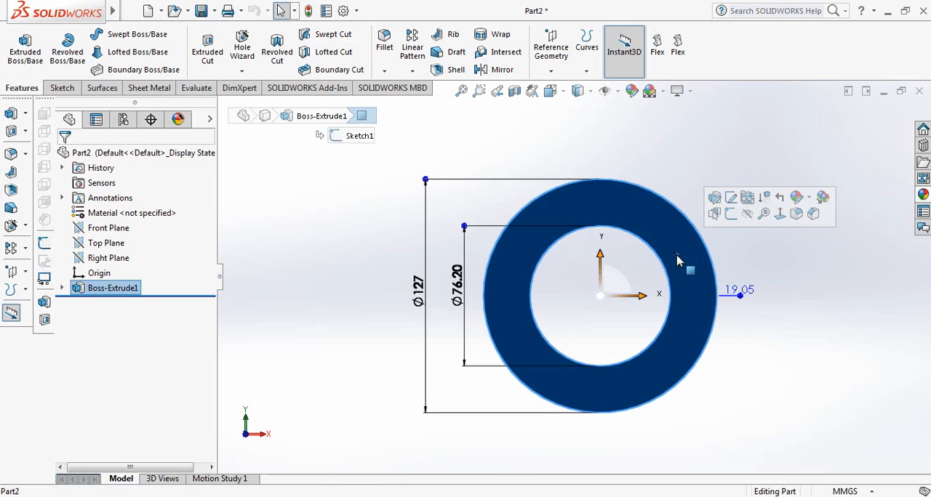
{"action": "left_click", "coordinate": [731, 216]}
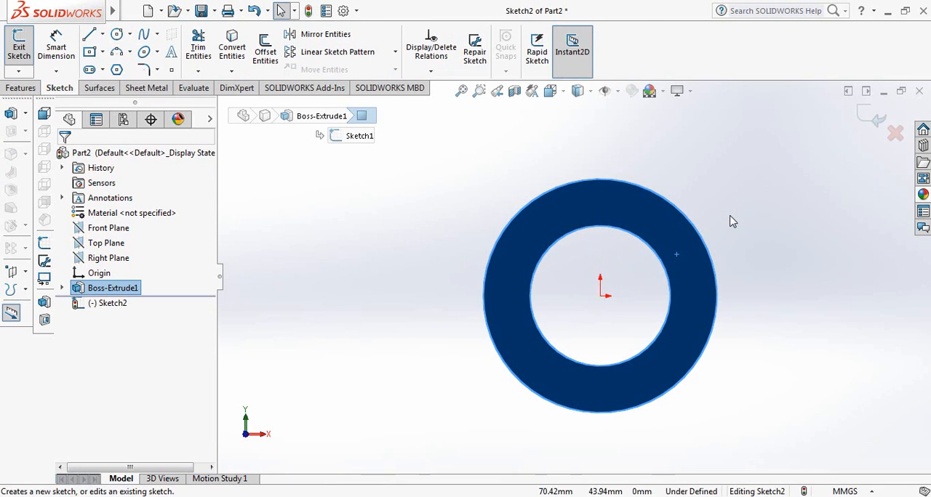
Offset the ring's outer edge outward by 2.54 mm and convert the inner hole edge into the sketch.
{"action": "left_click", "coordinate": [266, 49]}
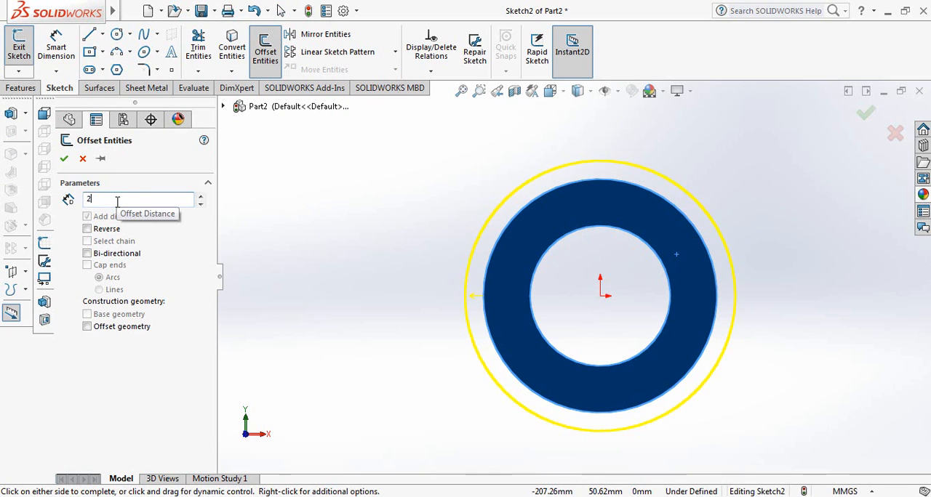
{"action": "key", "text": "Return"}
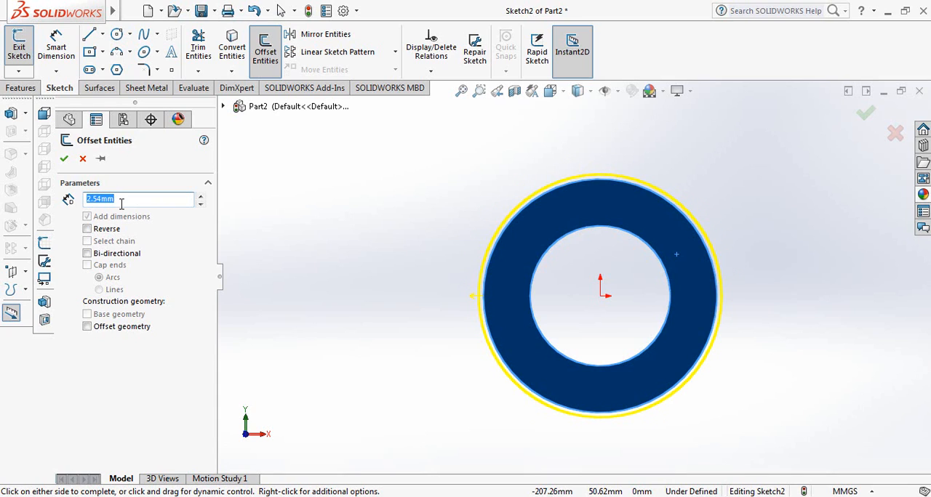
{"action": "left_click", "coordinate": [64, 160]}
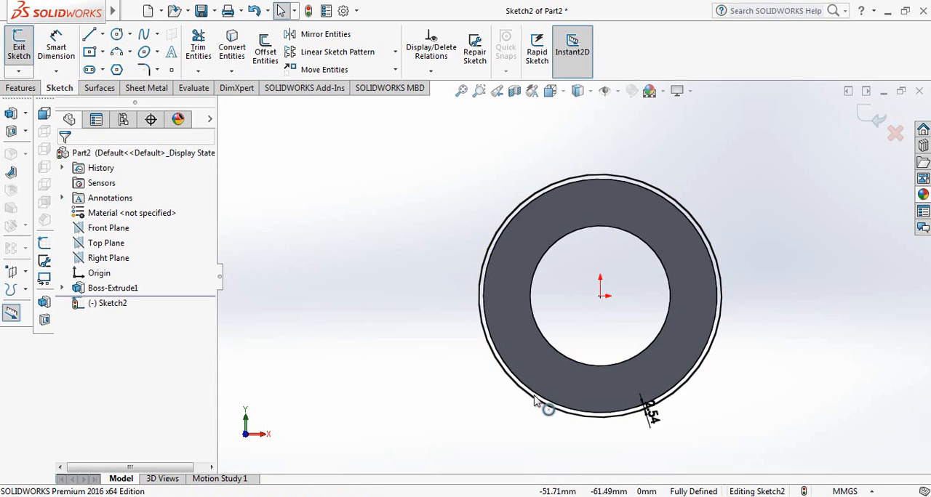
{"action": "left_click", "coordinate": [555, 352]}
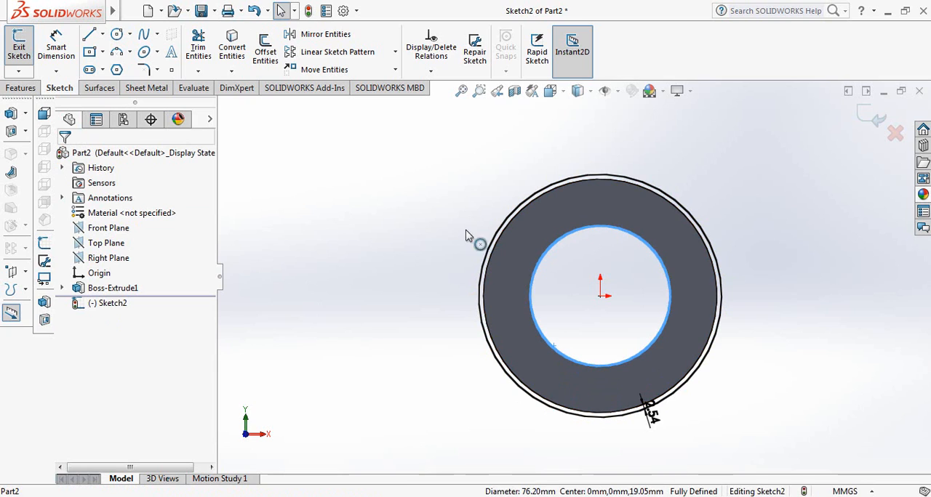
{"action": "left_click", "coordinate": [234, 48]}
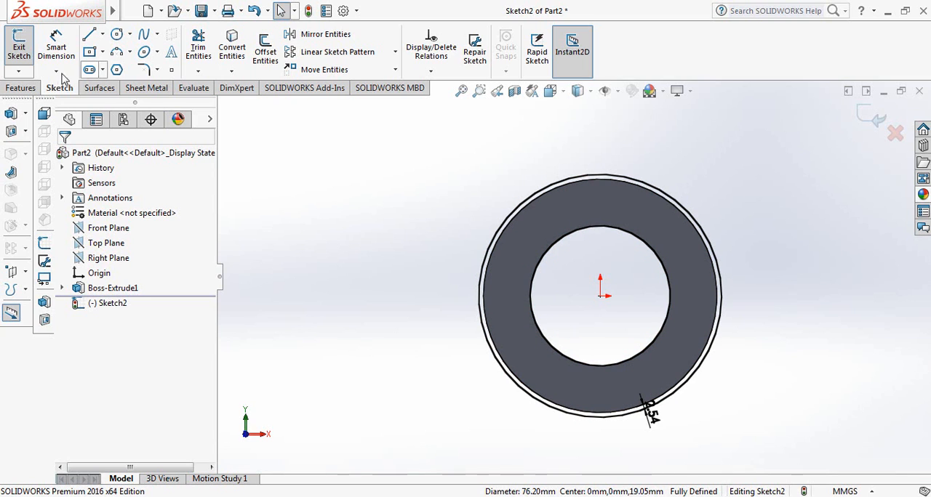
Extrude the wider ring sketch as a blind boss 2.54 mm deep, merged with the existing ring.
{"action": "left_click", "coordinate": [20, 87]}
{"action": "left_click", "coordinate": [27, 42]}
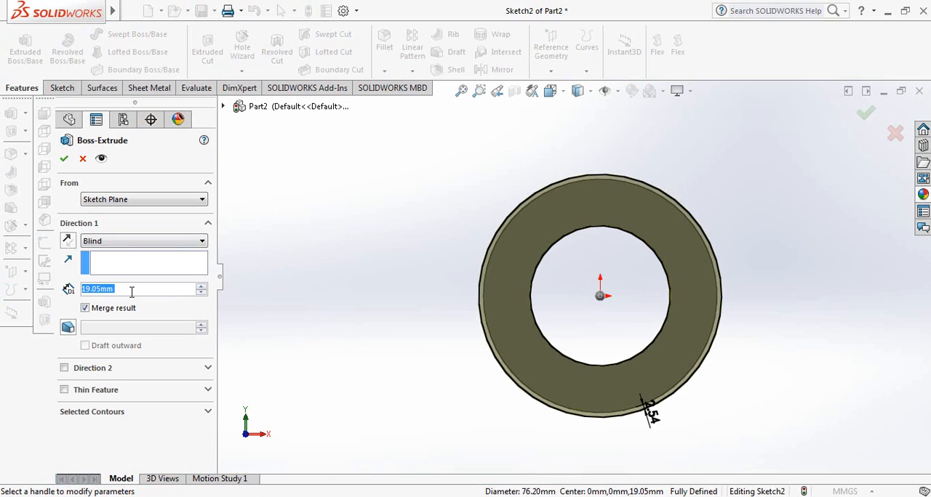
{"action": "type", "text": "2.54"}
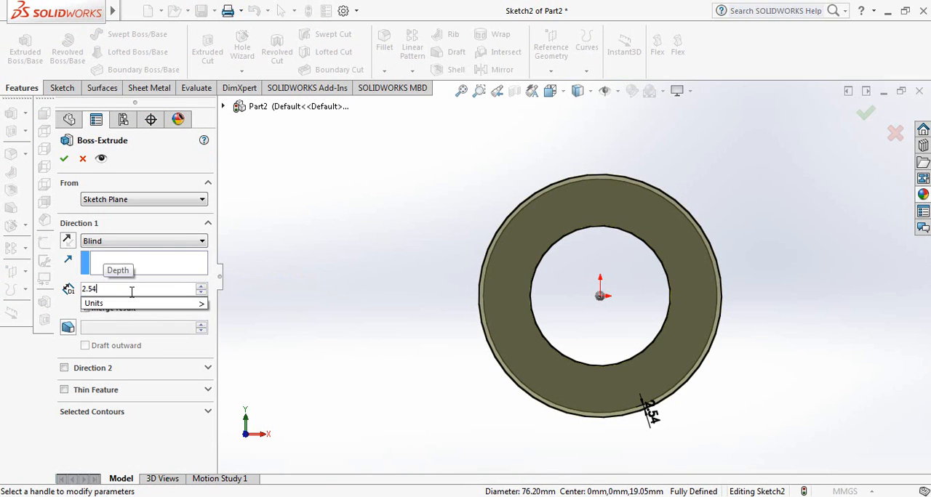
{"action": "key", "text": "Return"}
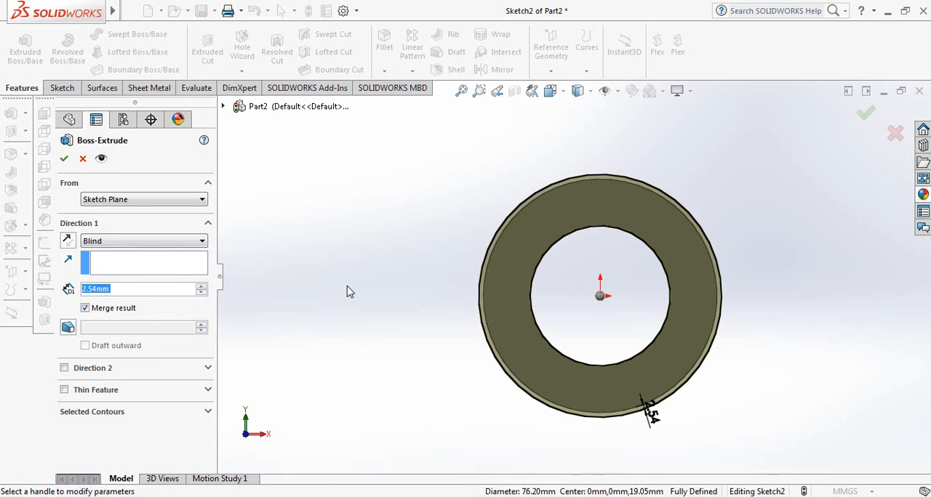
{"action": "middle_click_drag", "start_coordinate": [349, 290], "coordinate": [433, 331]}
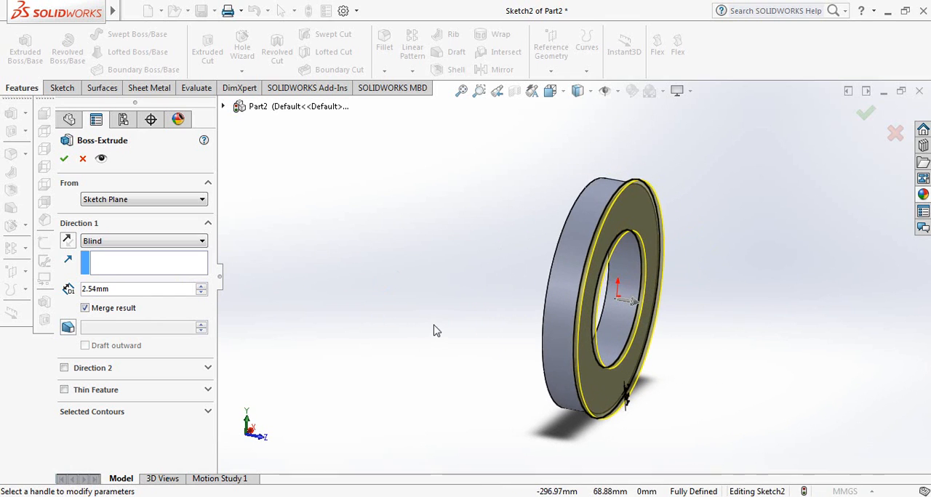
{"action": "left_click", "coordinate": [64, 161]}
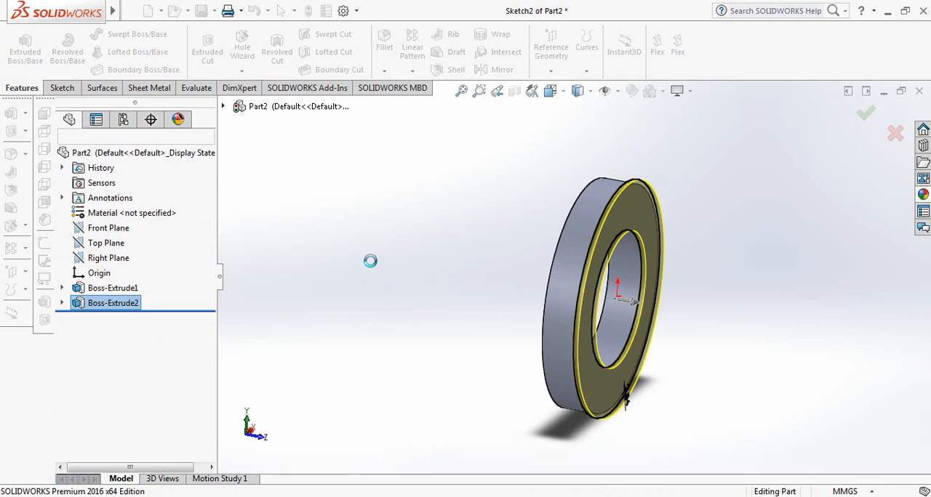
Start a new sketch on the Front Plane with the flanged ring viewed straight on.
{"action": "middle_click_drag", "start_coordinate": [392, 274], "coordinate": [403, 315]}
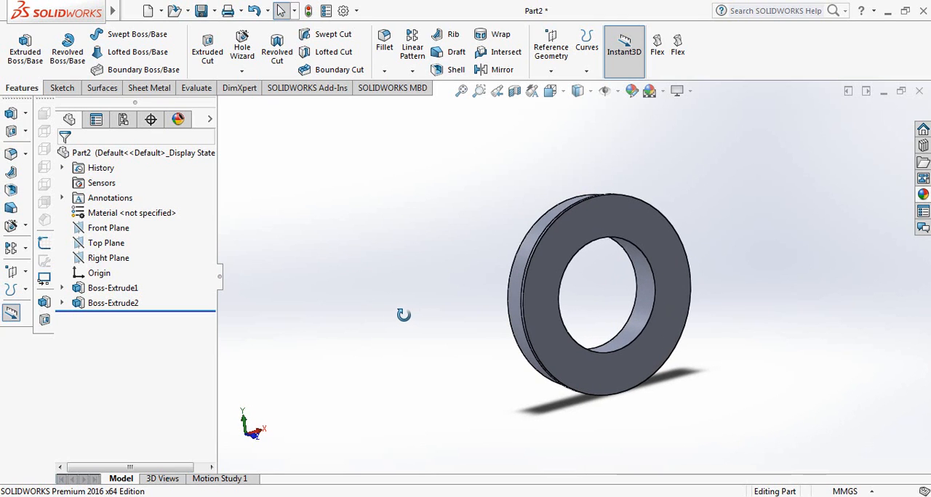
{"action": "key", "text": "space"}
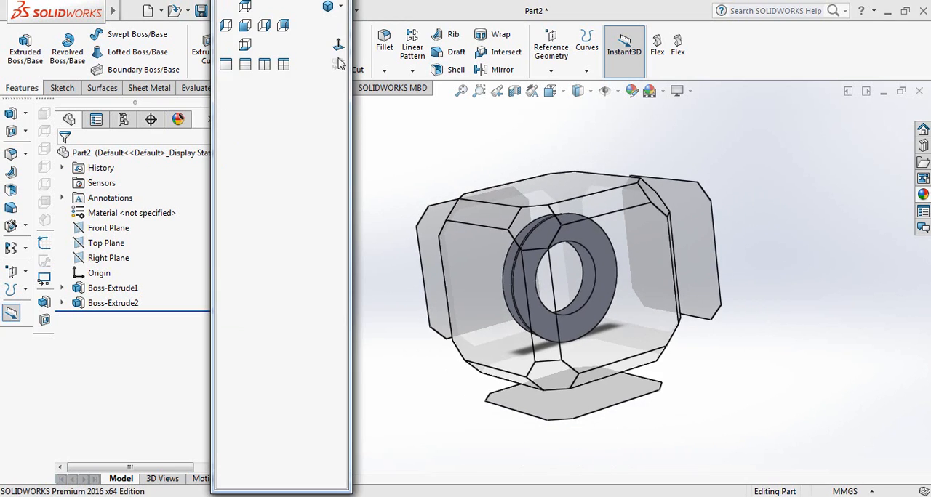
{"action": "left_click", "coordinate": [338, 43]}
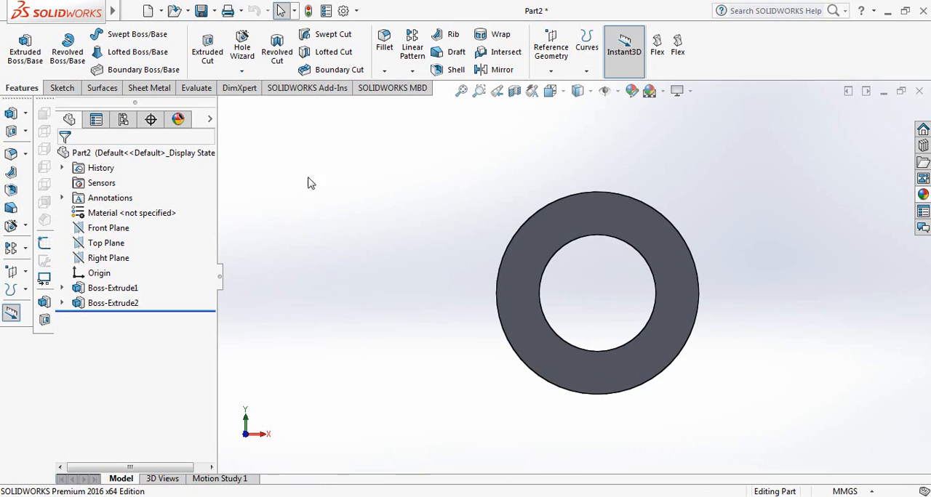
{"action": "left_click", "coordinate": [62, 88]}
{"action": "left_click", "coordinate": [119, 35]}
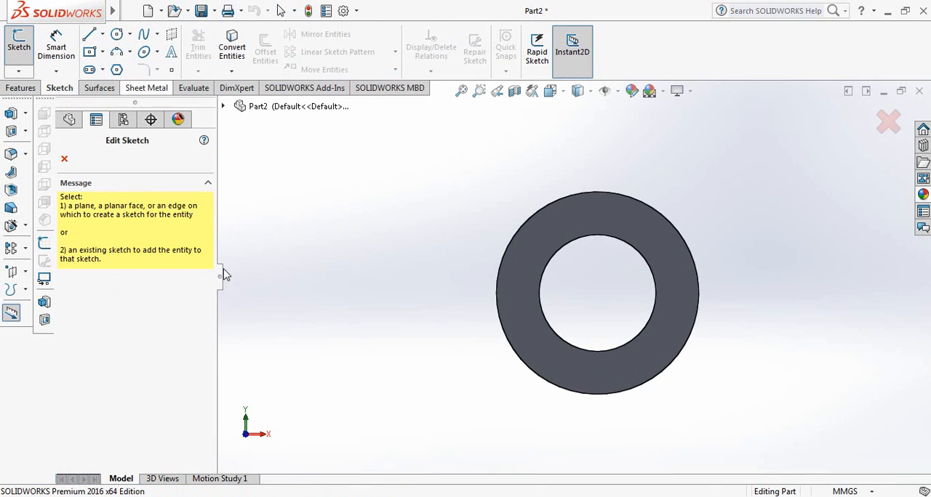
{"action": "left_click", "coordinate": [64, 159]}
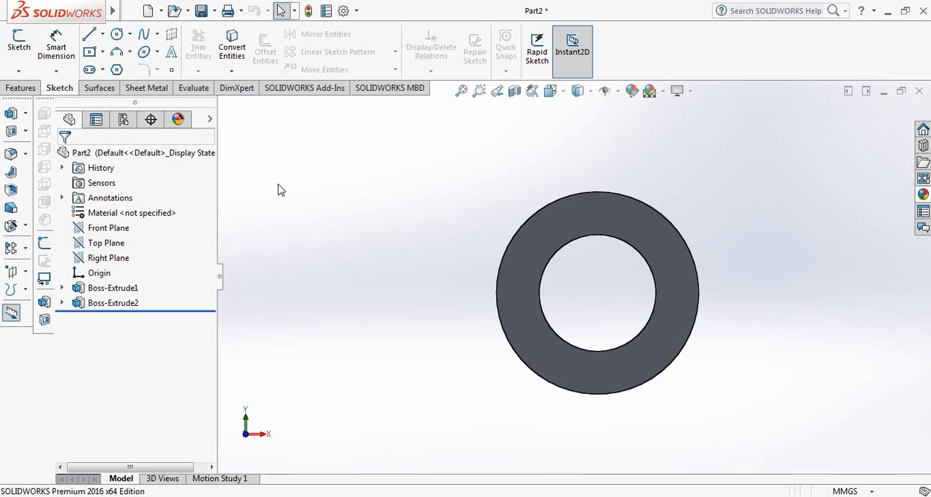
{"action": "left_click", "coordinate": [110, 230]}
{"action": "left_click", "coordinate": [120, 210]}
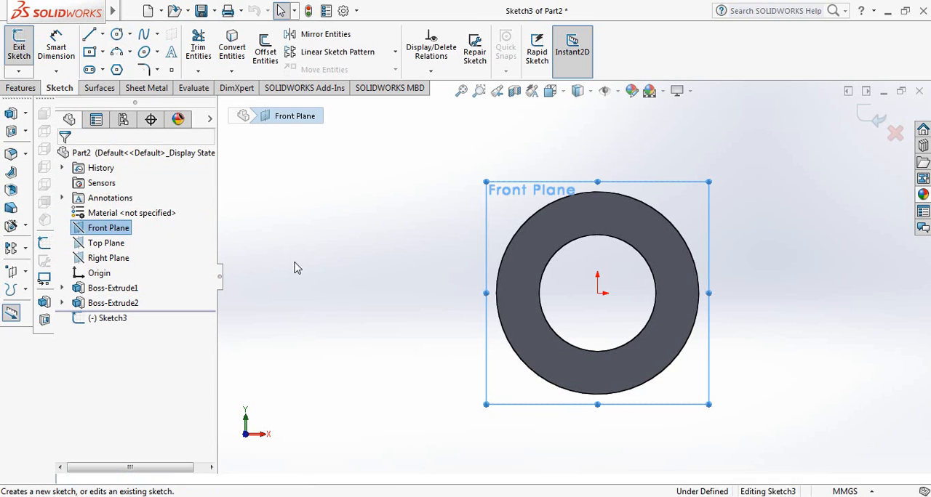
Sketch two concentric circles, about 19 mm and 41 mm in diameter, level with the origin and about 124 mm left of it.
{"action": "left_click", "coordinate": [117, 35]}
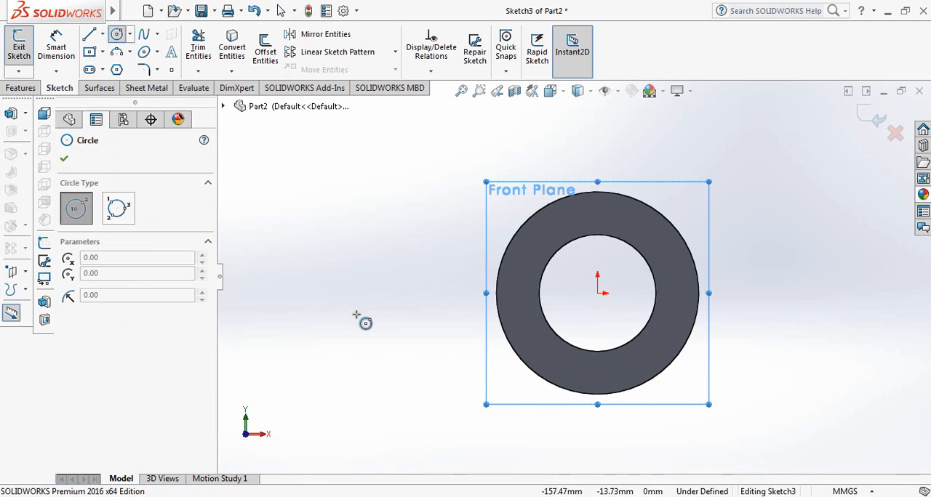
{"action": "left_click", "coordinate": [408, 293]}
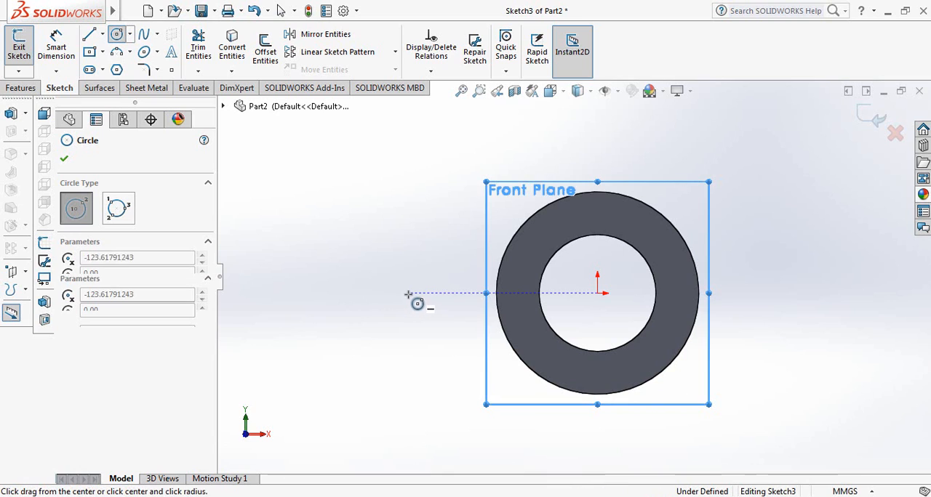
{"action": "left_click", "coordinate": [420, 289]}
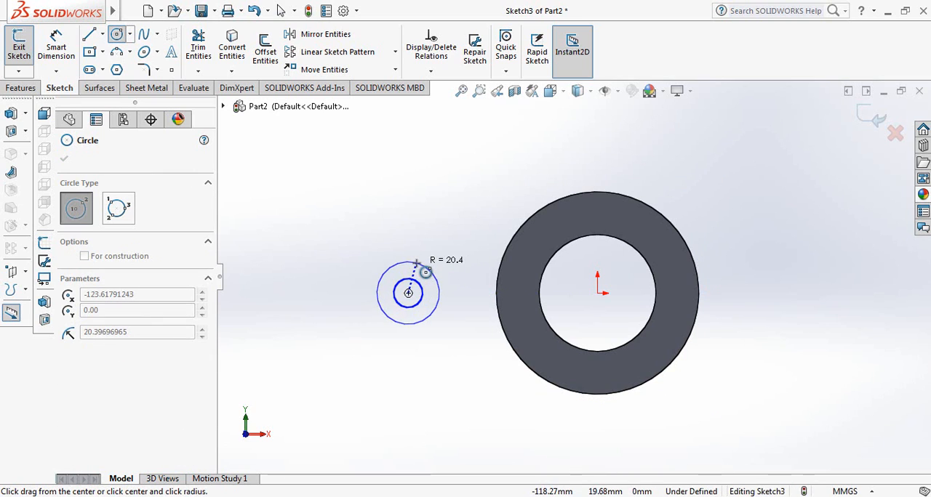
{"action": "left_click", "coordinate": [416, 263]}
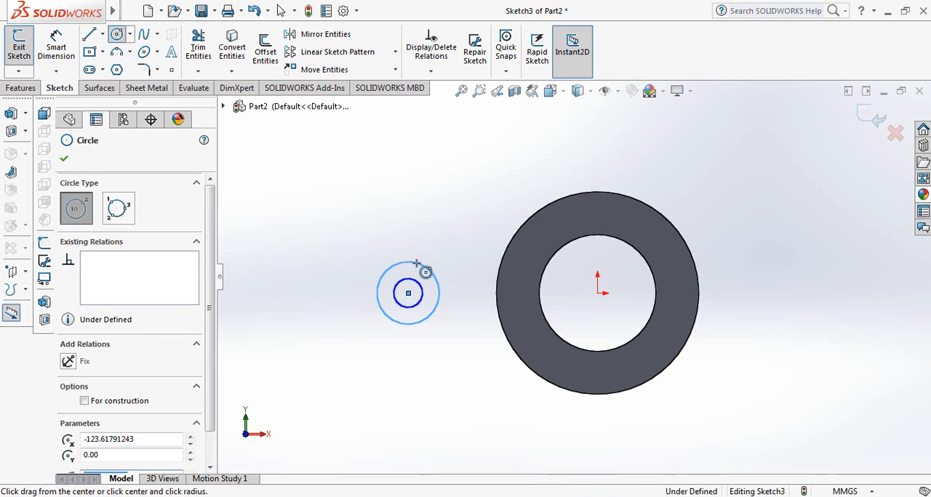
Dimension the outer circle of the small concentric pair to a diameter of 25.4 mm.
{"action": "left_click", "coordinate": [56, 47]}
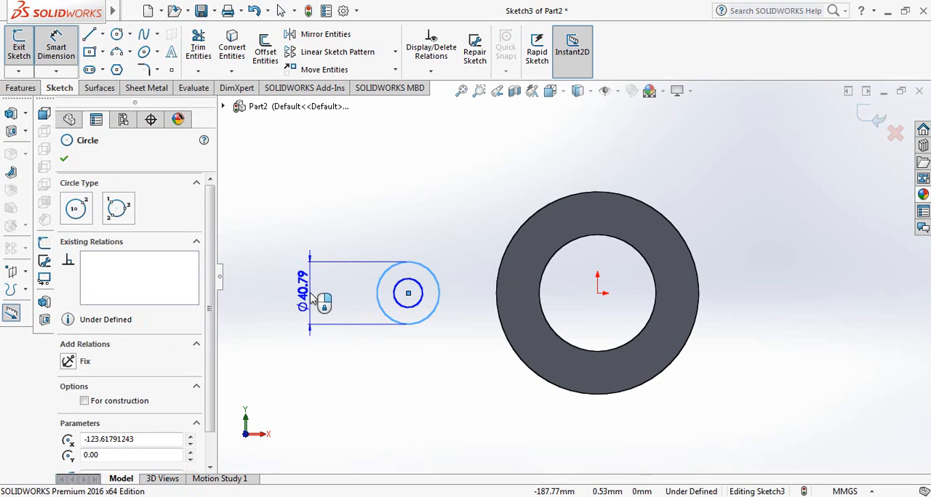
{"action": "left_click", "coordinate": [310, 296]}
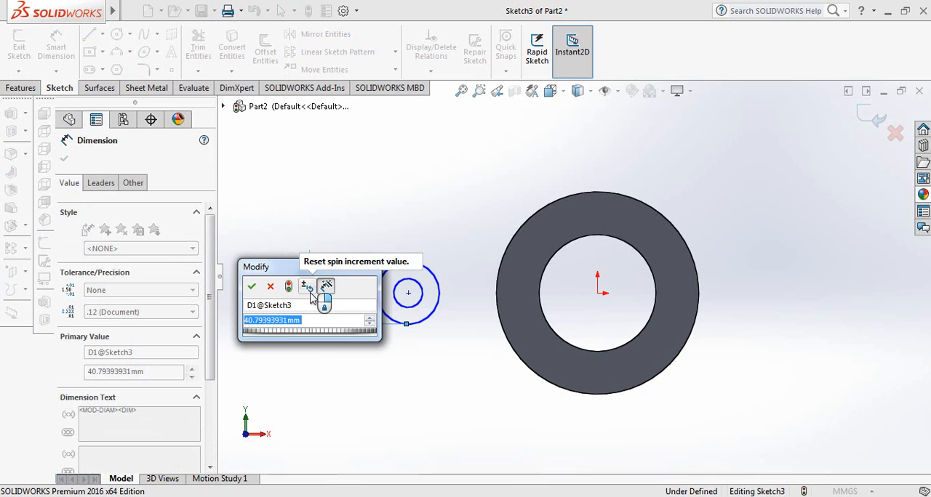
{"action": "type", "text": "2"}
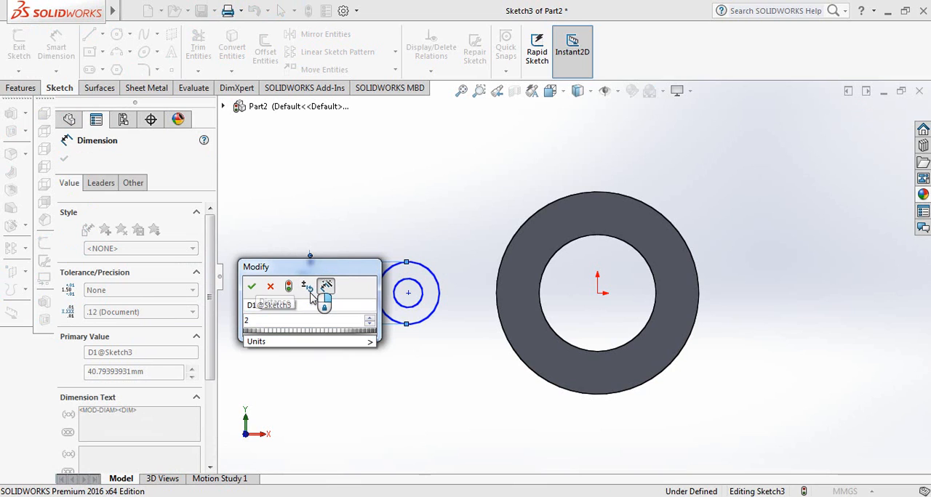
{"action": "type", "text": "5.4"}
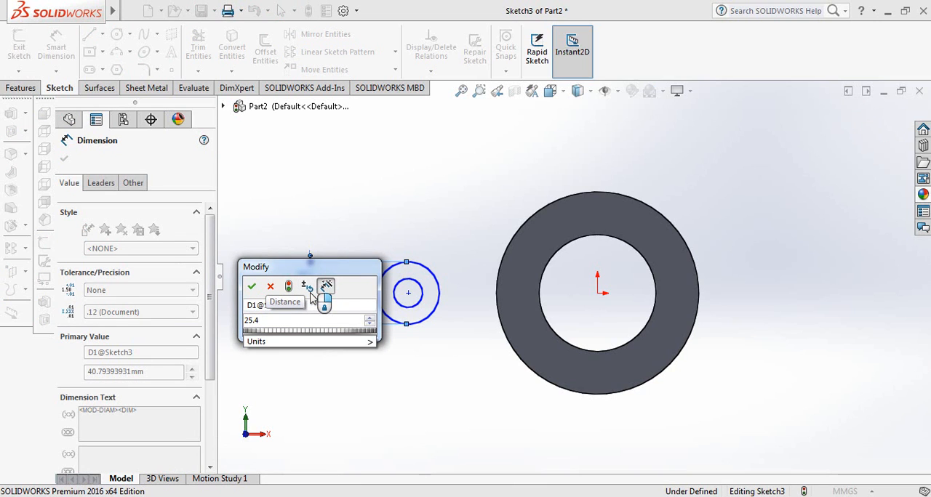
{"action": "key", "text": "Return"}
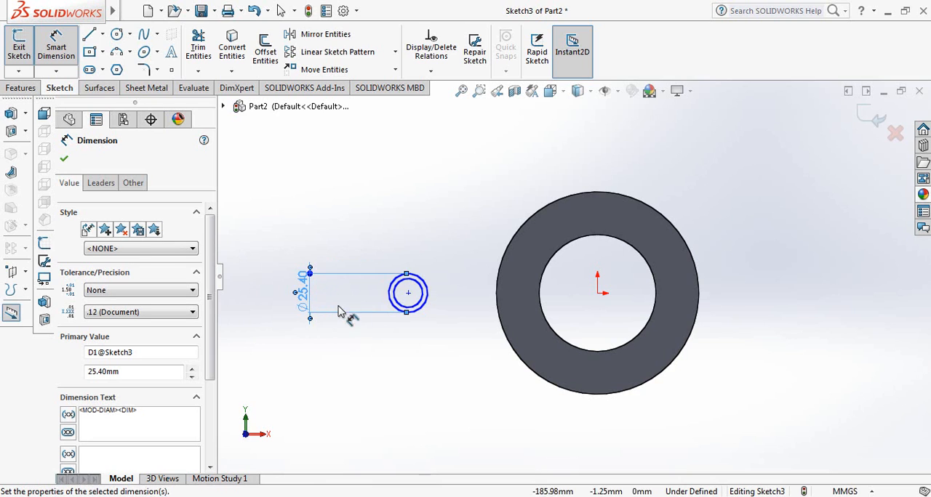
Dimension the inner circle of the small concentric pair to a diameter of 19.05 mm.
{"action": "scroll", "coordinate": [358, 289], "scroll_direction": "down", "scroll_amount": 3}
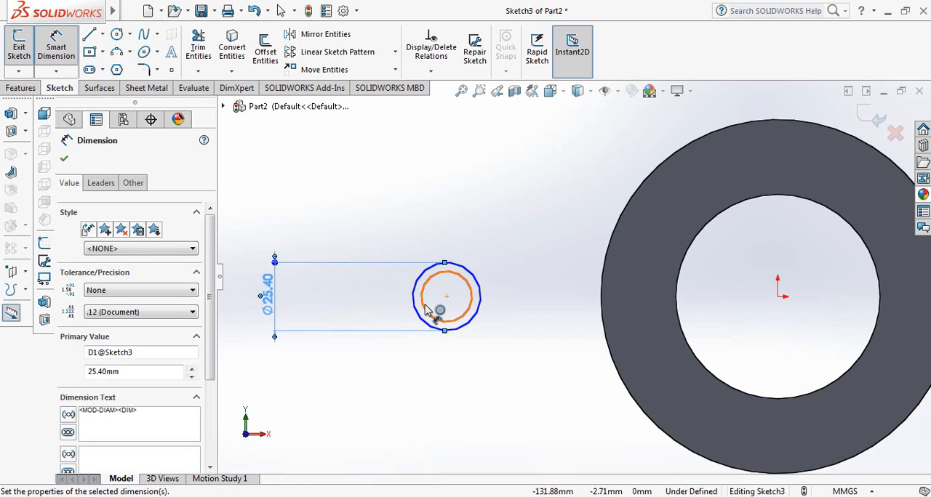
{"action": "left_click", "coordinate": [429, 309]}
{"action": "left_click", "coordinate": [389, 297]}
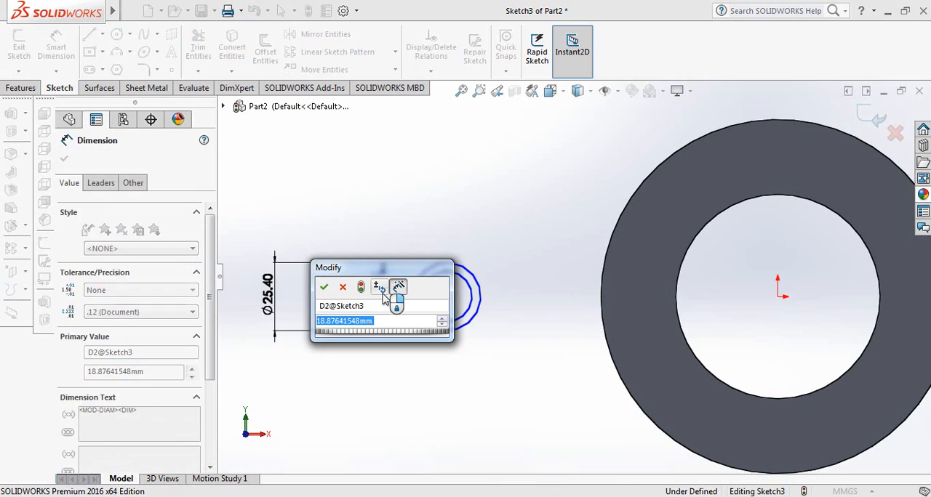
{"action": "type", "text": "19."}
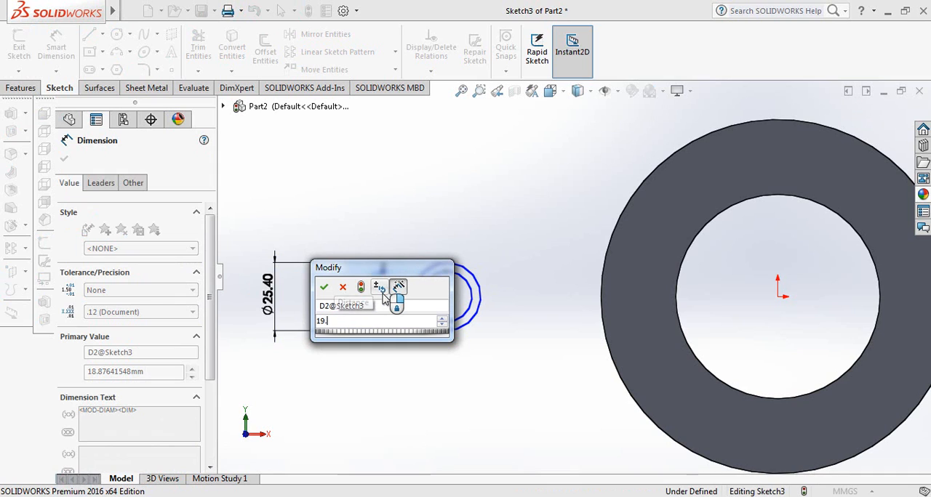
{"action": "type", "text": "05"}
{"action": "key", "text": "Return"}
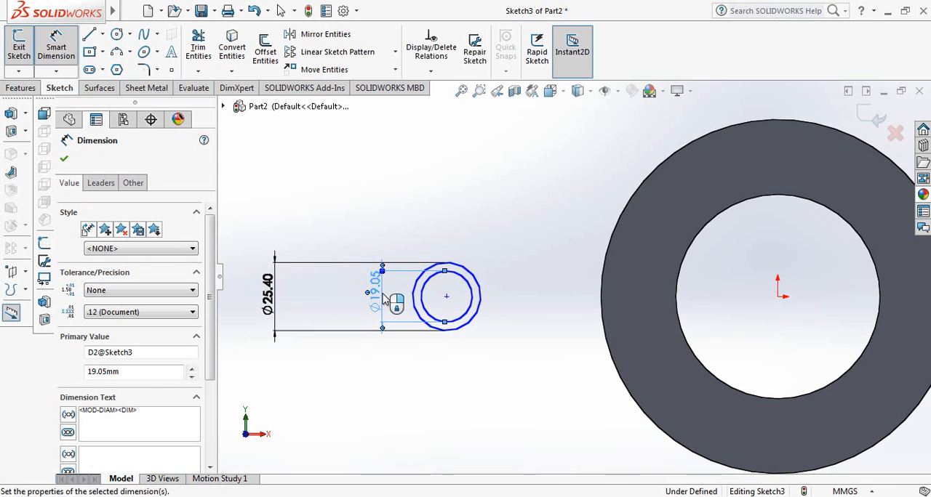
{"action": "left_click", "coordinate": [64, 159]}
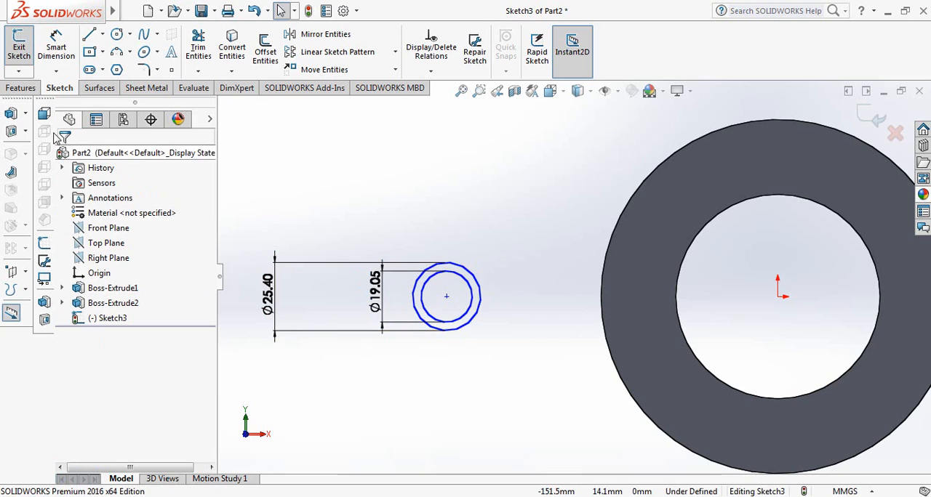
Extrude the small ring sketch as a blind boss 19.05 mm deep with Merge result on.
{"action": "left_click", "coordinate": [24, 88]}
{"action": "left_click", "coordinate": [25, 49]}
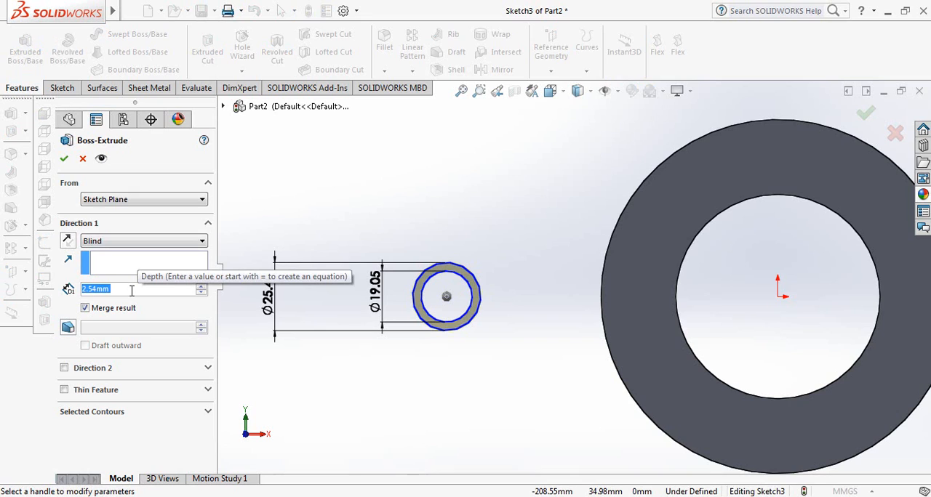
{"action": "type", "text": "19.05"}
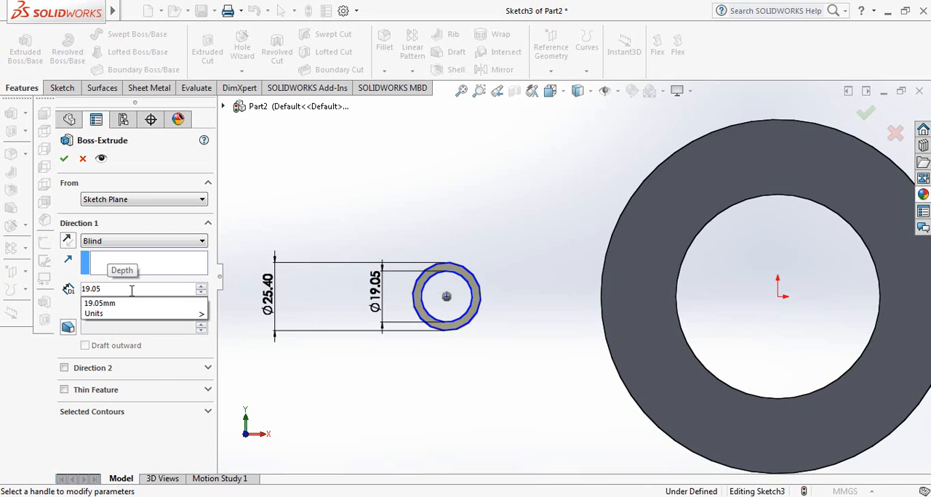
{"action": "key", "text": "Return"}
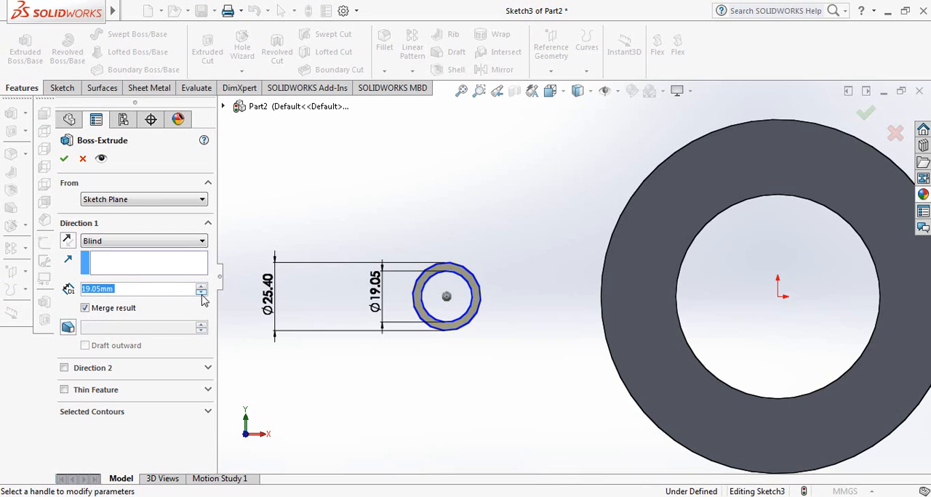
{"action": "left_click", "coordinate": [65, 159]}
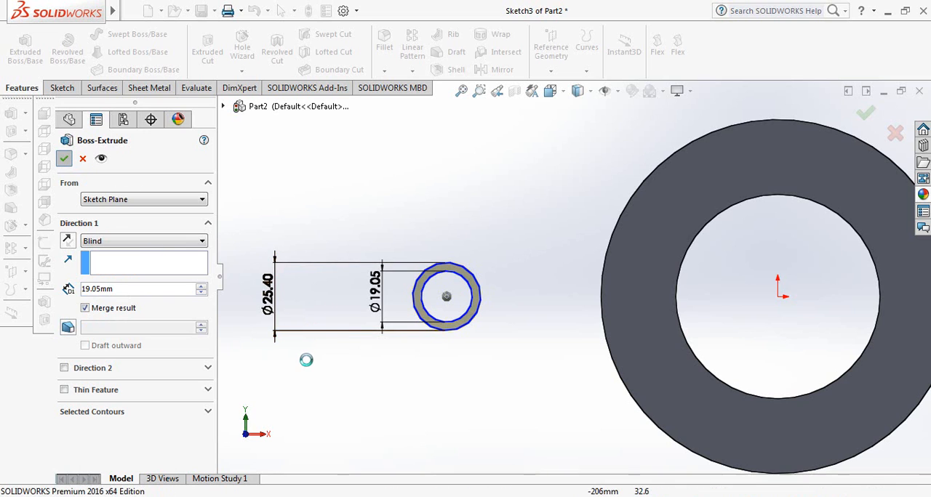
Apply the Ductile Iron material from the Iron category of the SOLIDWORKS Materials library to the part.
{"action": "middle_click_drag", "start_coordinate": [322, 375], "coordinate": [349, 368]}
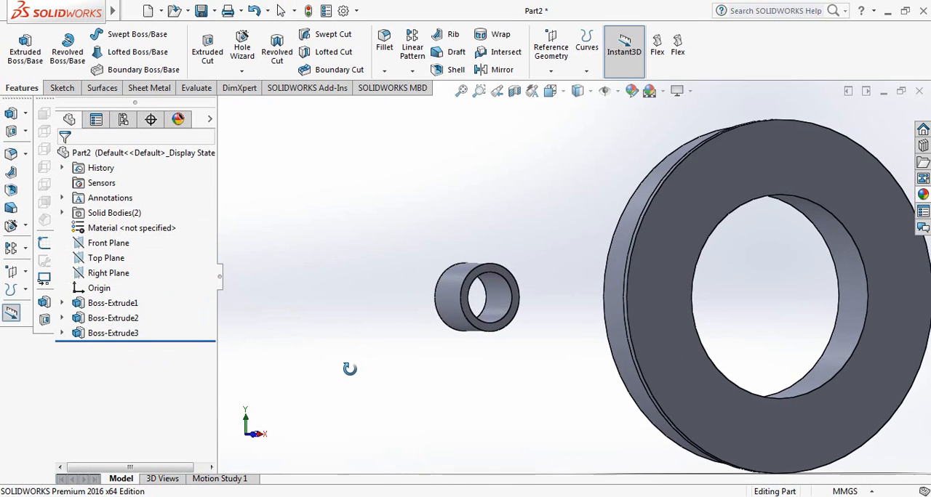
{"action": "scroll", "coordinate": [590, 380], "scroll_direction": "up", "scroll_amount": 3}
{"action": "middle_click_drag", "start_coordinate": [824, 368], "coordinate": [795, 268]}
{"action": "scroll", "coordinate": [820, 352], "scroll_direction": "down", "scroll_amount": 2}
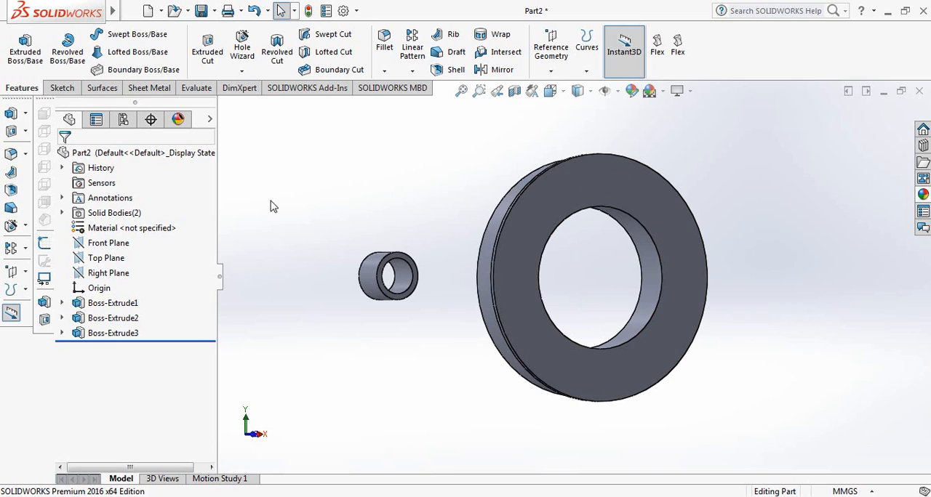
{"action": "right_click", "coordinate": [103, 229]}
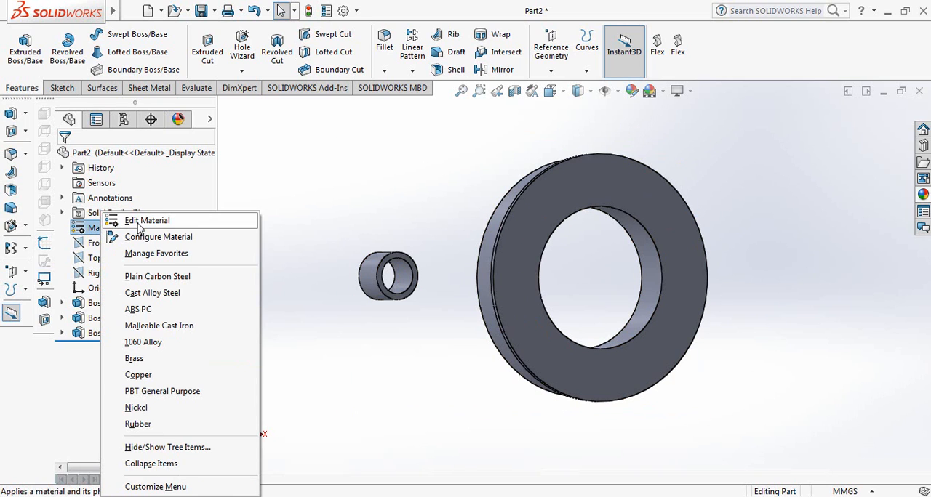
{"action": "left_click", "coordinate": [137, 224]}
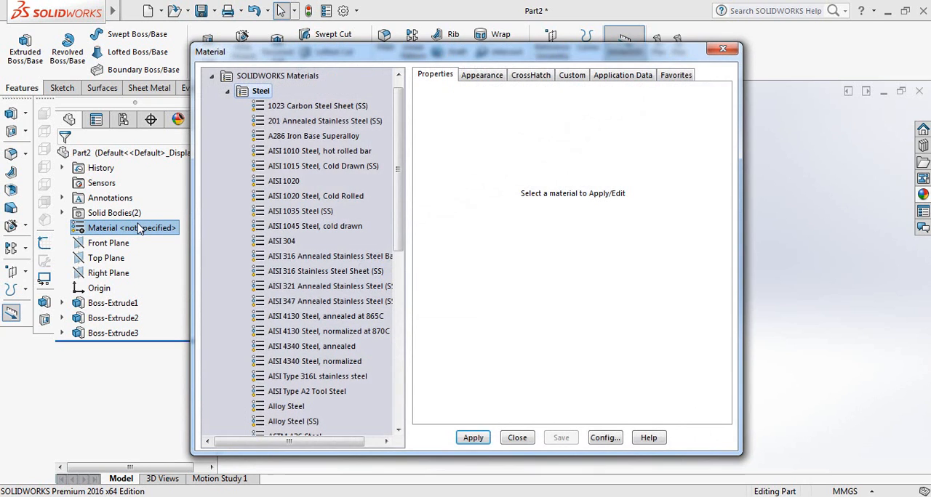
{"action": "left_click_drag", "start_coordinate": [395, 203], "coordinate": [399, 349]}
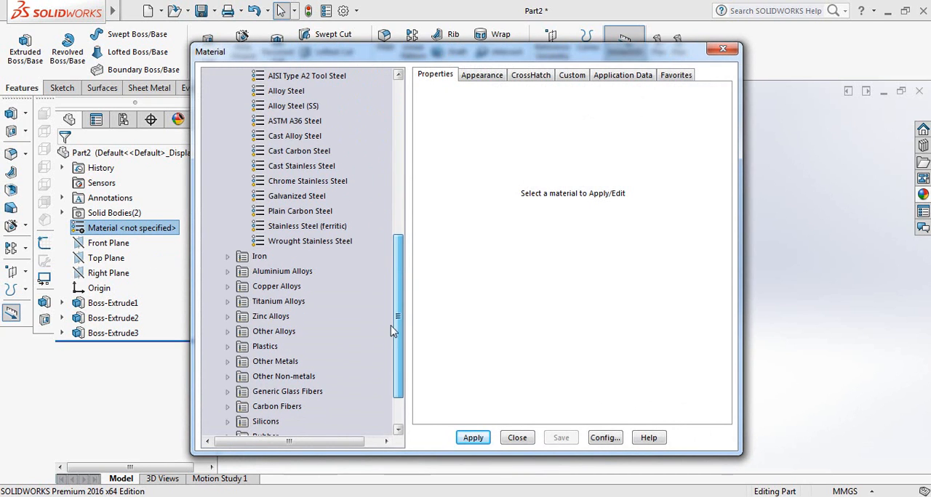
{"action": "left_click", "coordinate": [227, 257]}
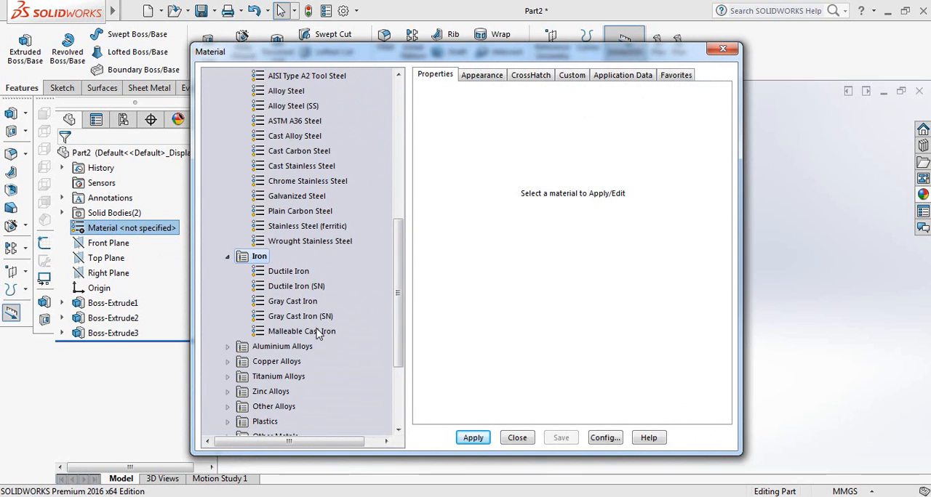
{"action": "left_click", "coordinate": [290, 273]}
{"action": "left_click", "coordinate": [463, 443]}
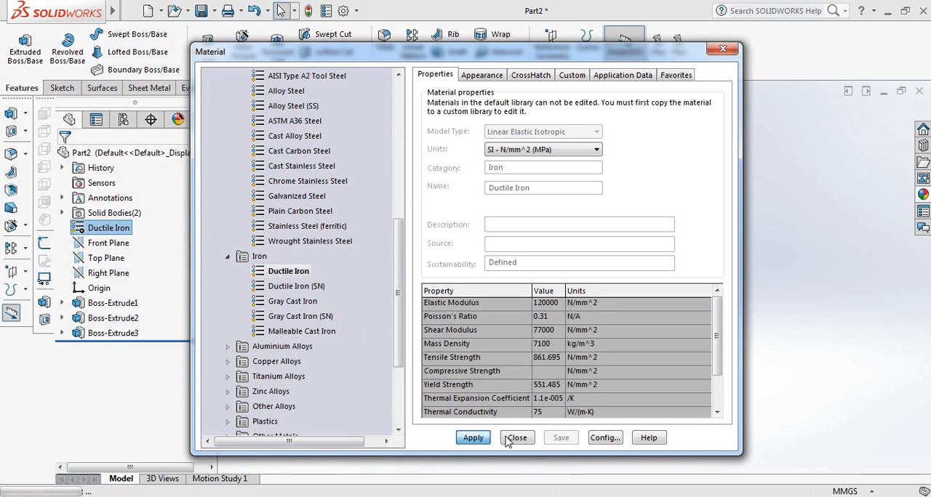
{"action": "left_click", "coordinate": [517, 437]}
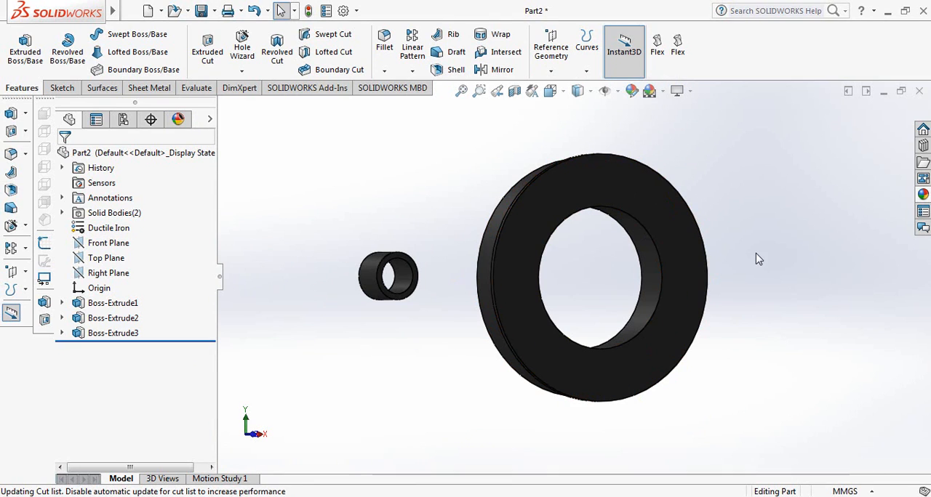
Apply the wrought iron appearance to the whole part.
{"action": "left_click", "coordinate": [632, 91]}
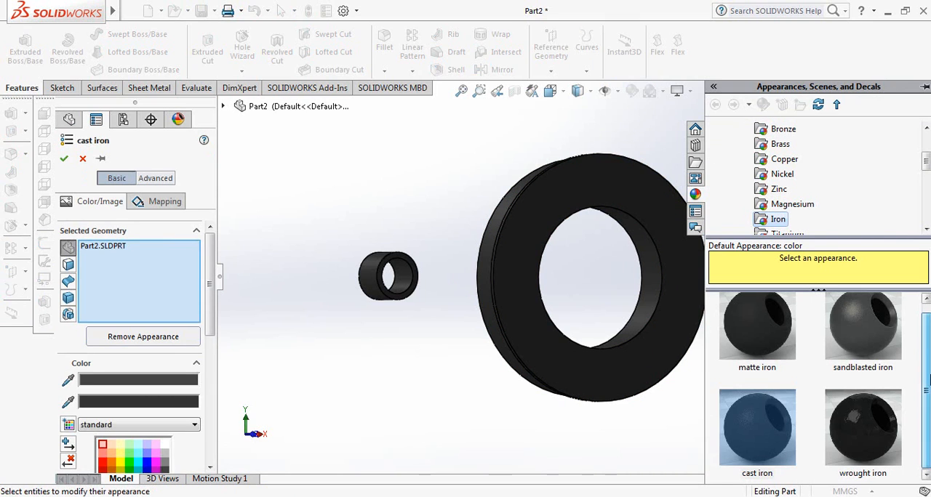
{"action": "left_click", "coordinate": [855, 427]}
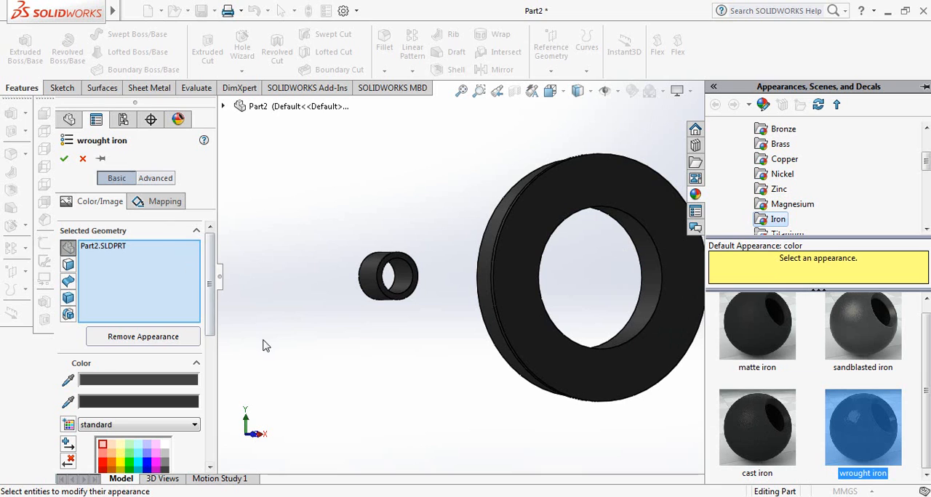
{"action": "left_click", "coordinate": [64, 159]}
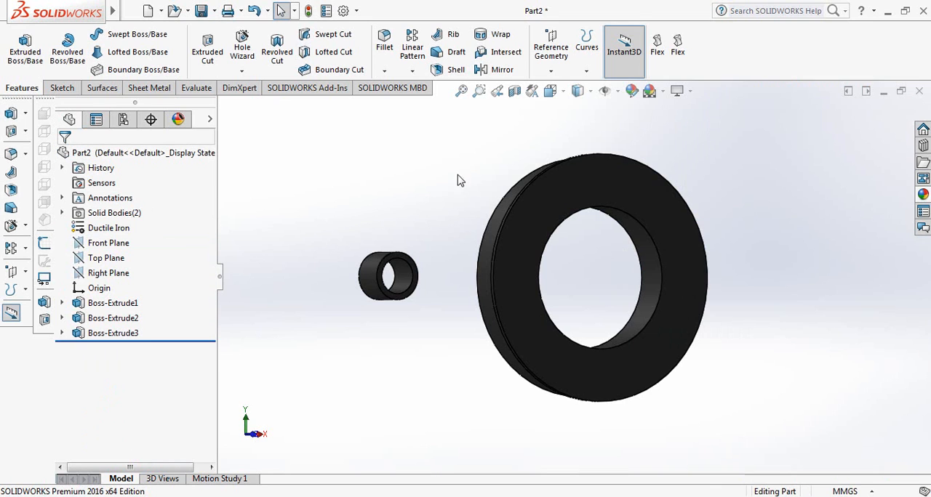
Apply the Rooftop scene as the background and view both rings from slightly different angles.
{"action": "left_click", "coordinate": [665, 93]}
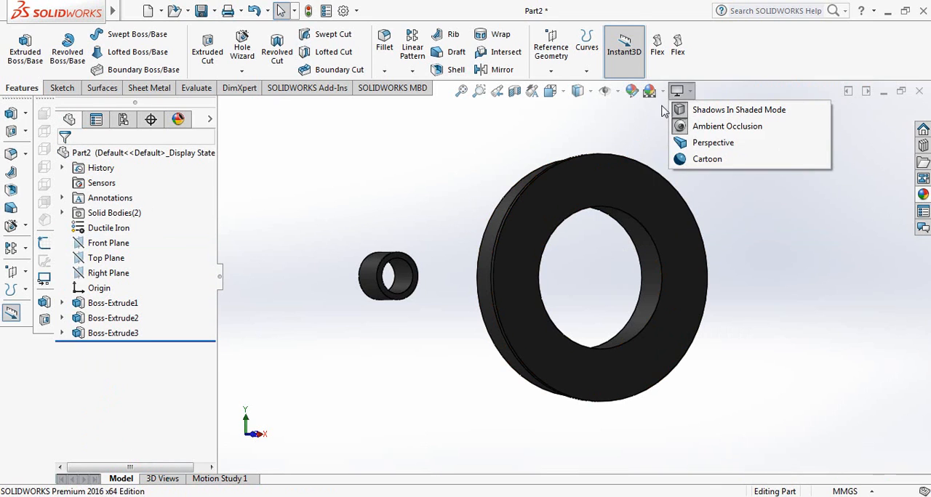
{"action": "left_click", "coordinate": [679, 176]}
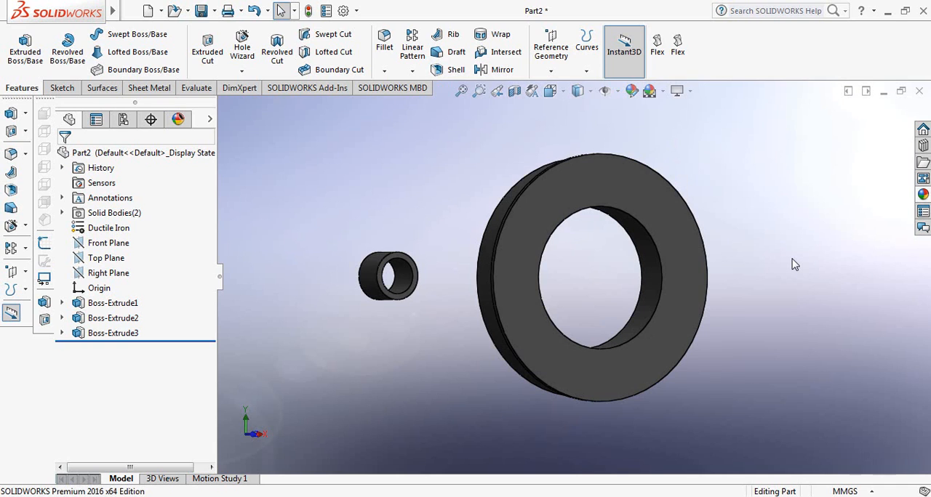
{"action": "mouse_move", "coordinate": [794, 265]}
{"action": "middle_mouse_down"}
{"action": "mouse_move", "coordinate": [779, 260]}
{"action": "mouse_move", "coordinate": [800, 254]}
{"action": "mouse_move", "coordinate": [775, 251]}
{"action": "mouse_move", "coordinate": [788, 250]}
{"action": "middle_mouse_up"}
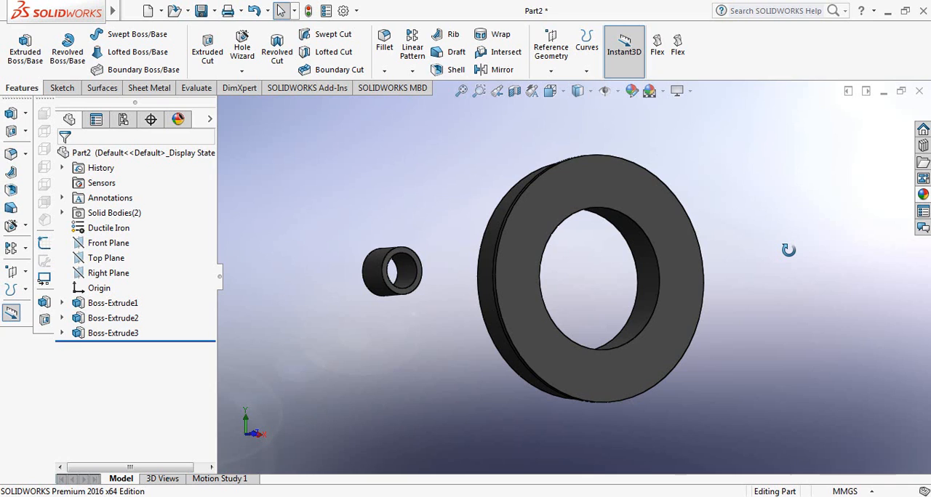
{"action": "mouse_move", "coordinate": [750, 297]}
{"action": "middle_mouse_down"}
{"action": "mouse_move", "coordinate": [785, 277]}
{"action": "mouse_move", "coordinate": [754, 311]}
{"action": "middle_mouse_up"}
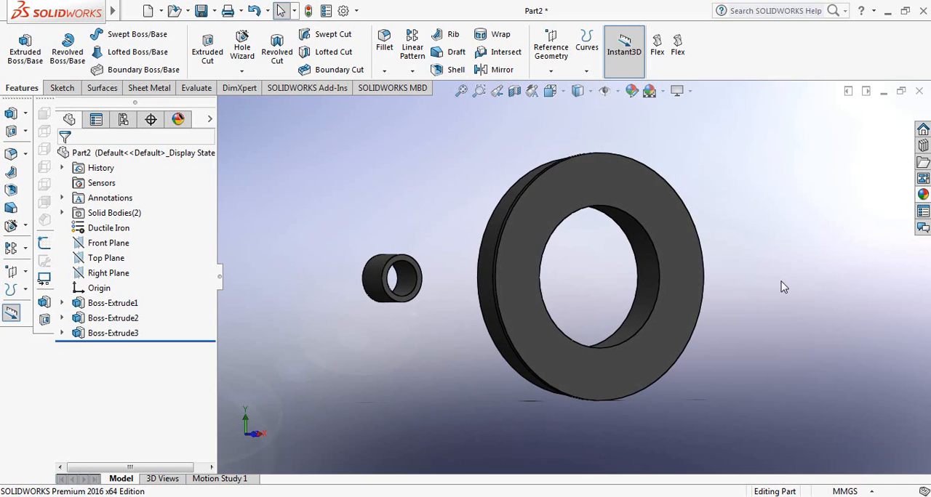